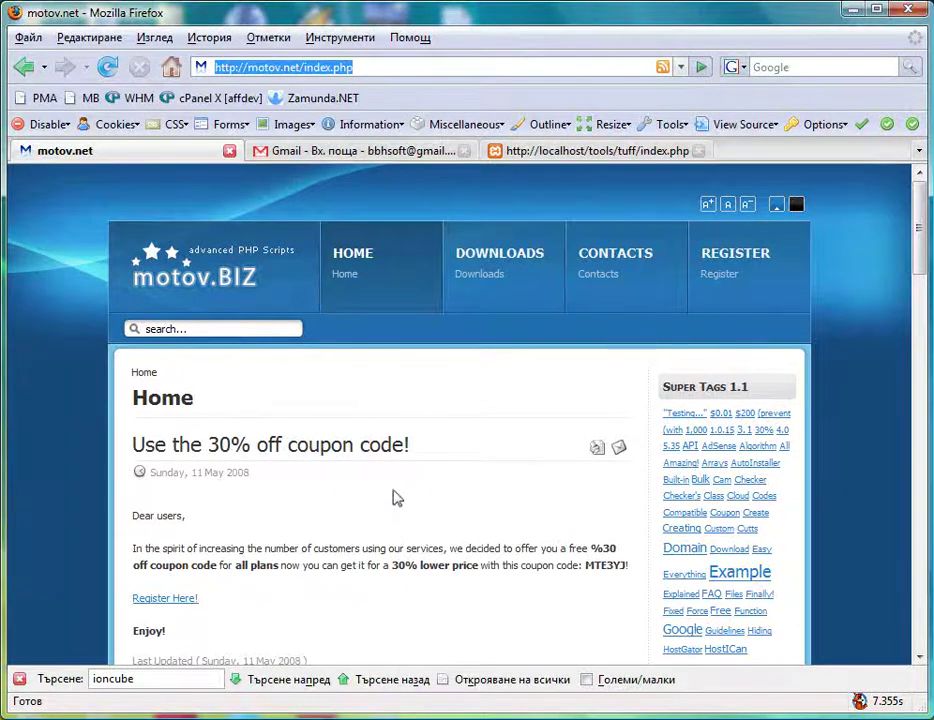
Step: Go to motov.net/administrator and log in with the saved administrator credentials
left_click(324, 67)
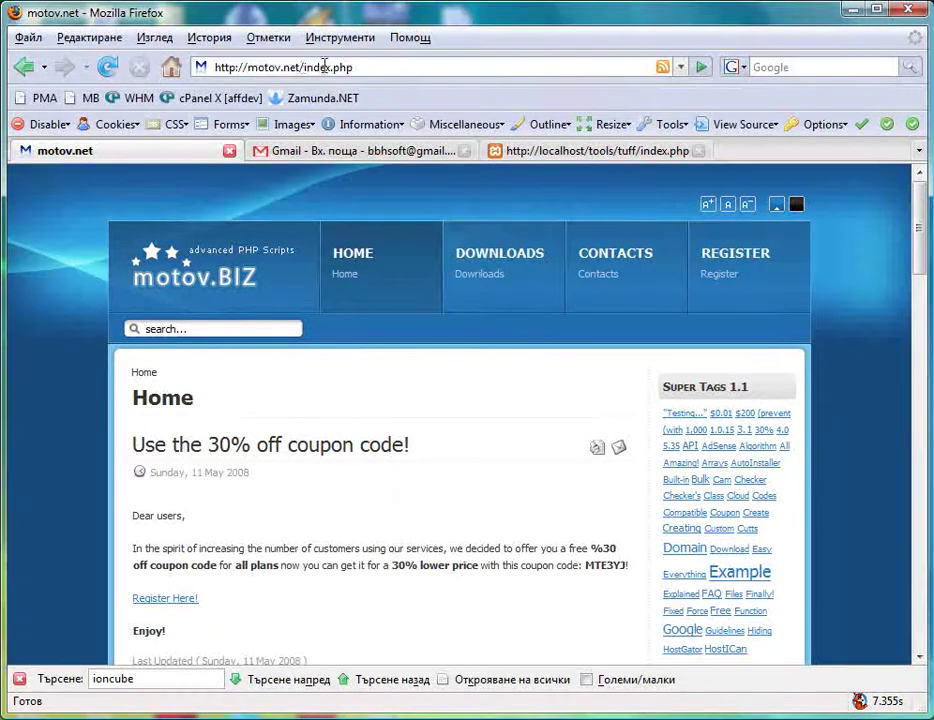
left_click_drag(305, 67, 355, 67)
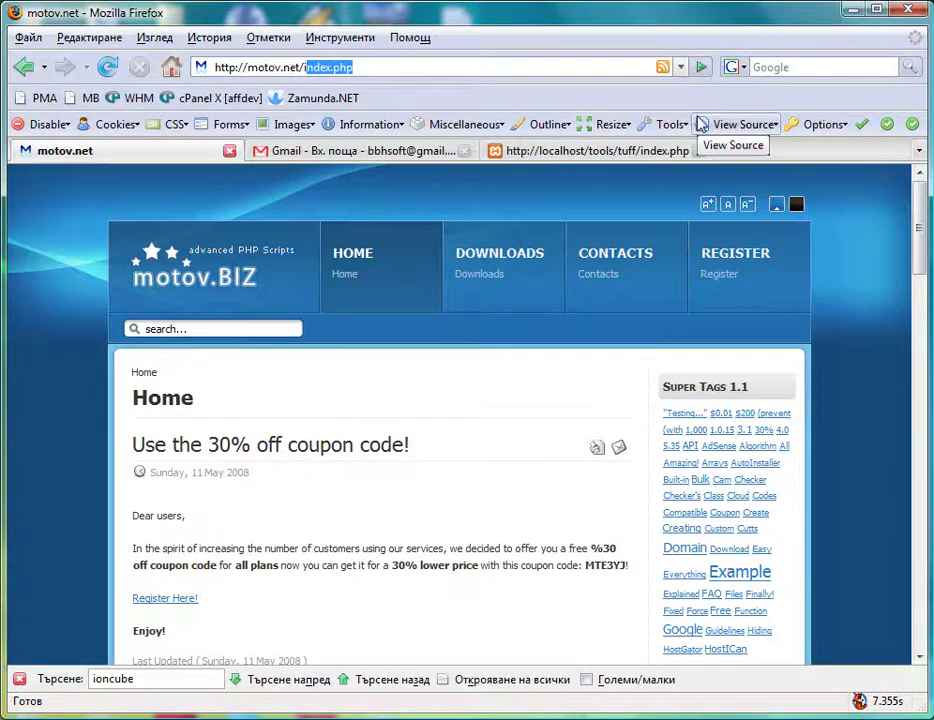
key("BackSpace")
type("administrato")
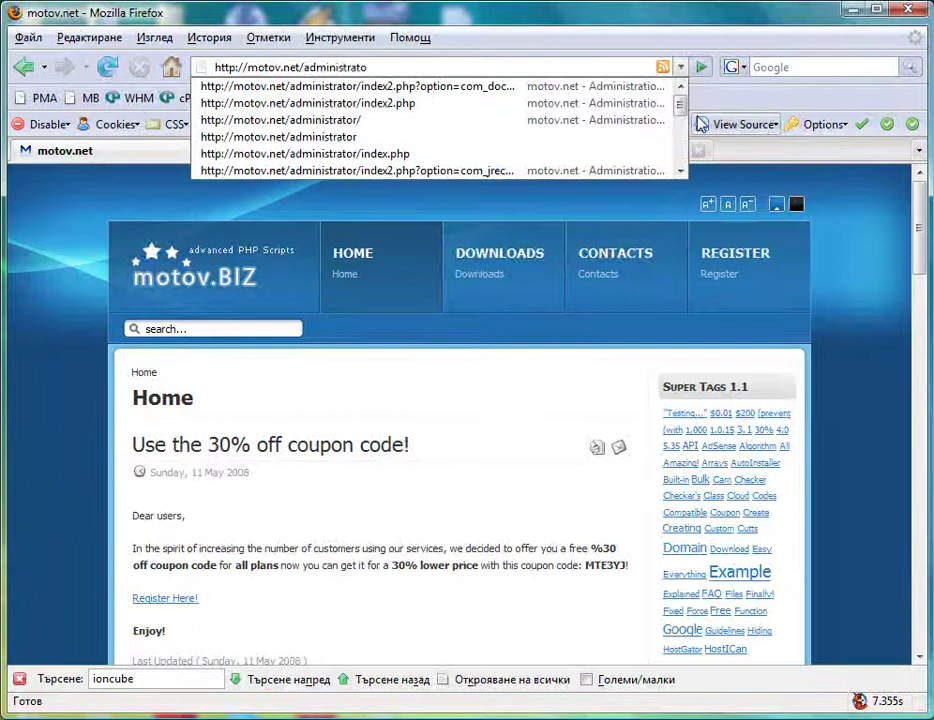
type("r")
key("Return")
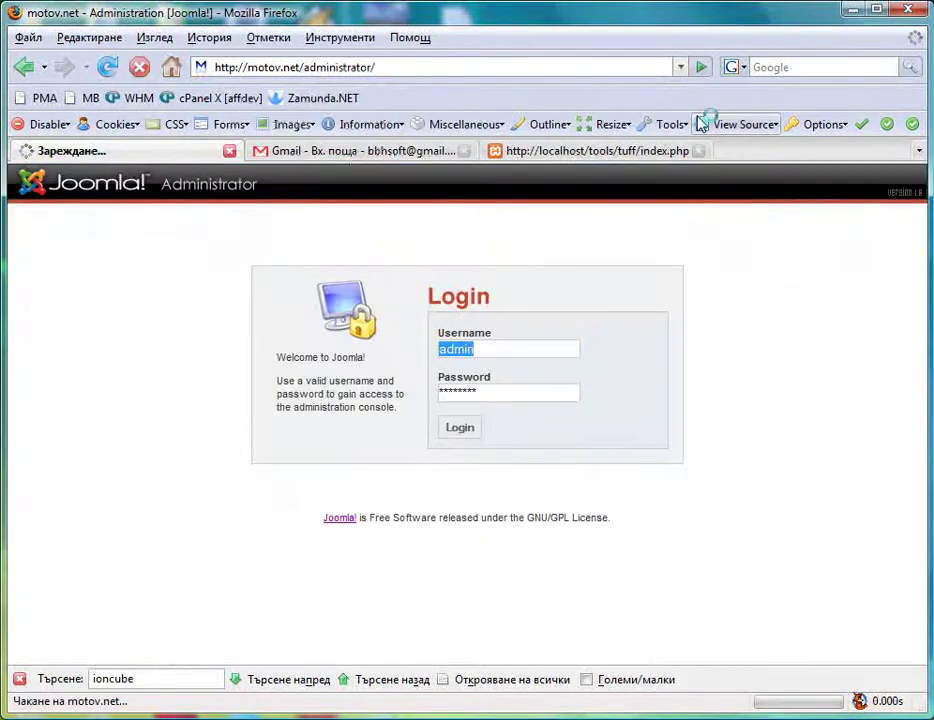
key("Return")
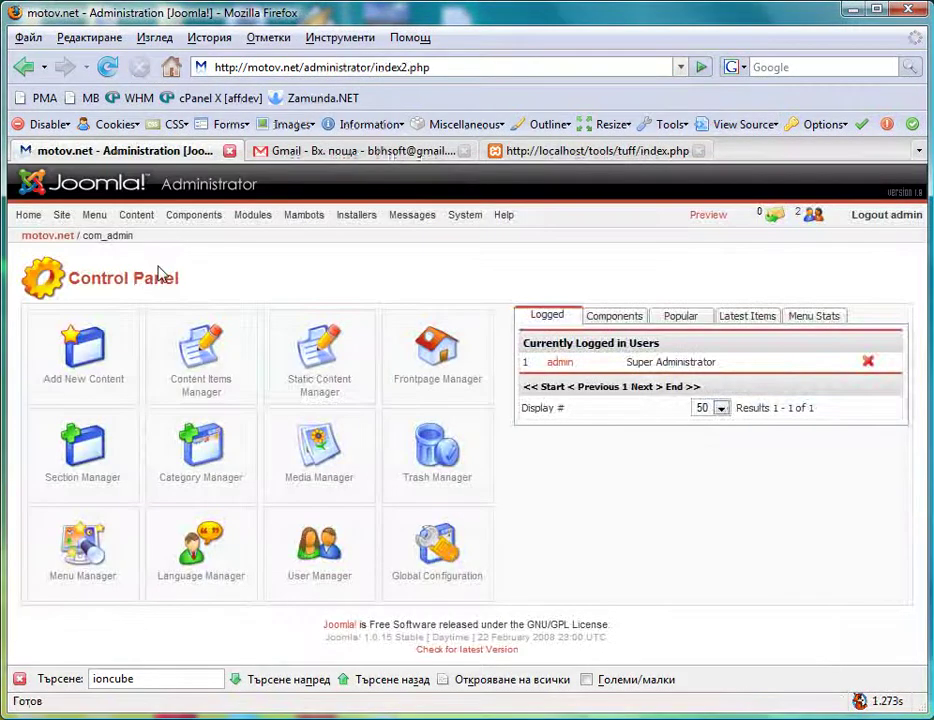
Step: Upload and install com_docmanpaypal.zip through the component installer, then continue to DOCman PayPal
mouse_move(356, 215)
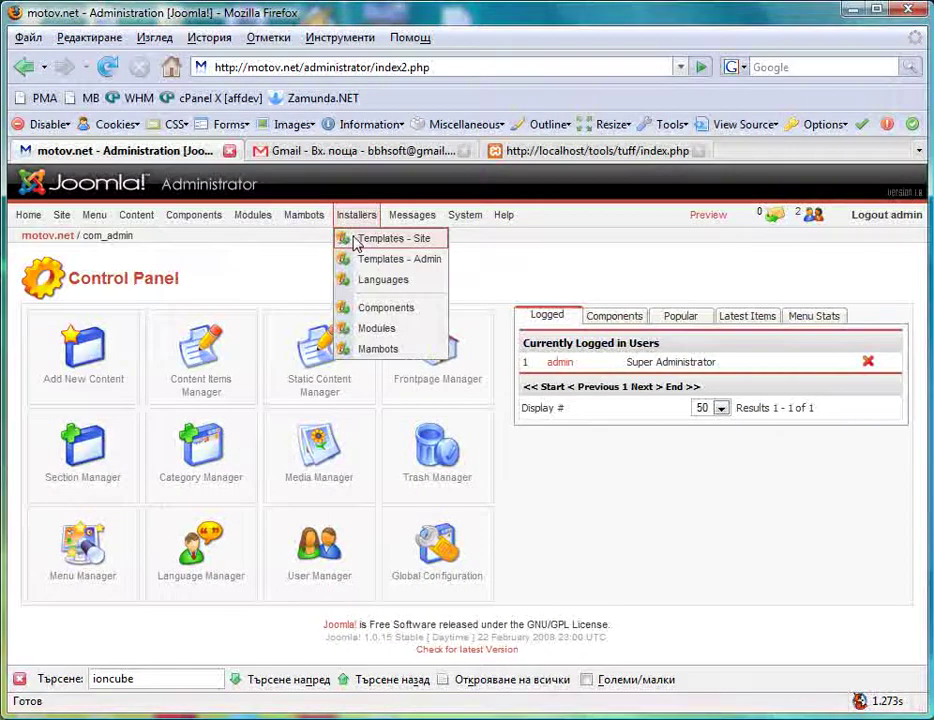
left_click(373, 309)
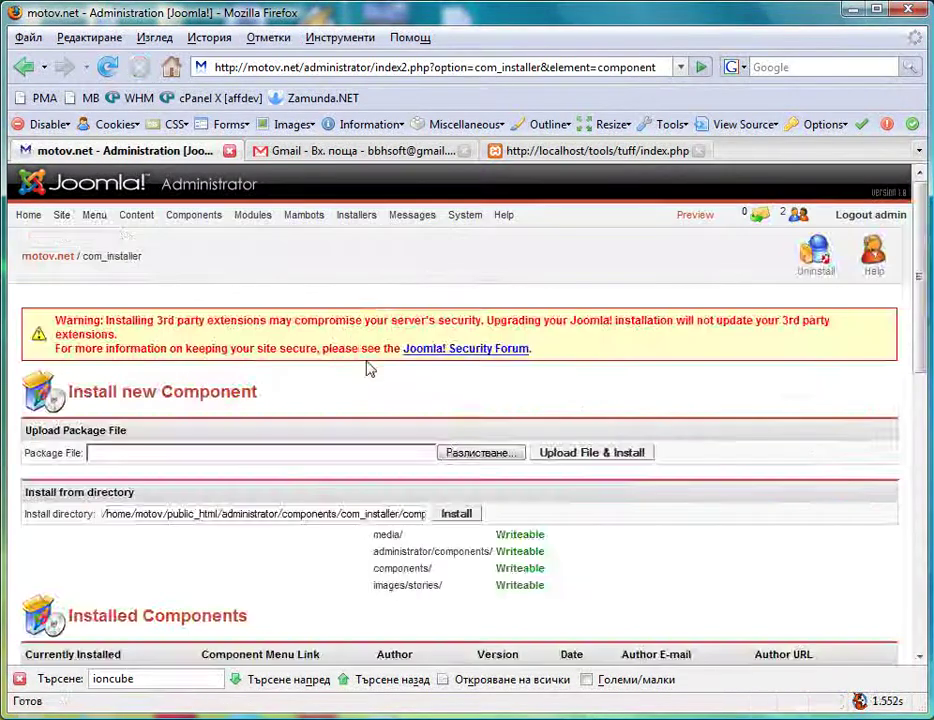
left_click(478, 453)
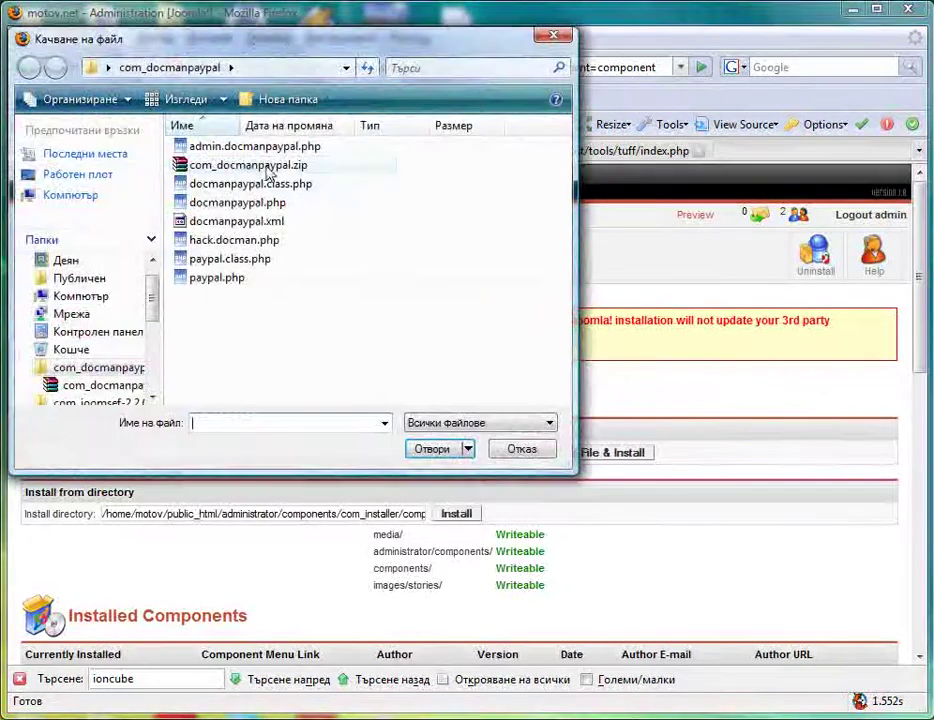
left_click(262, 165)
left_click(432, 449)
left_click(575, 456)
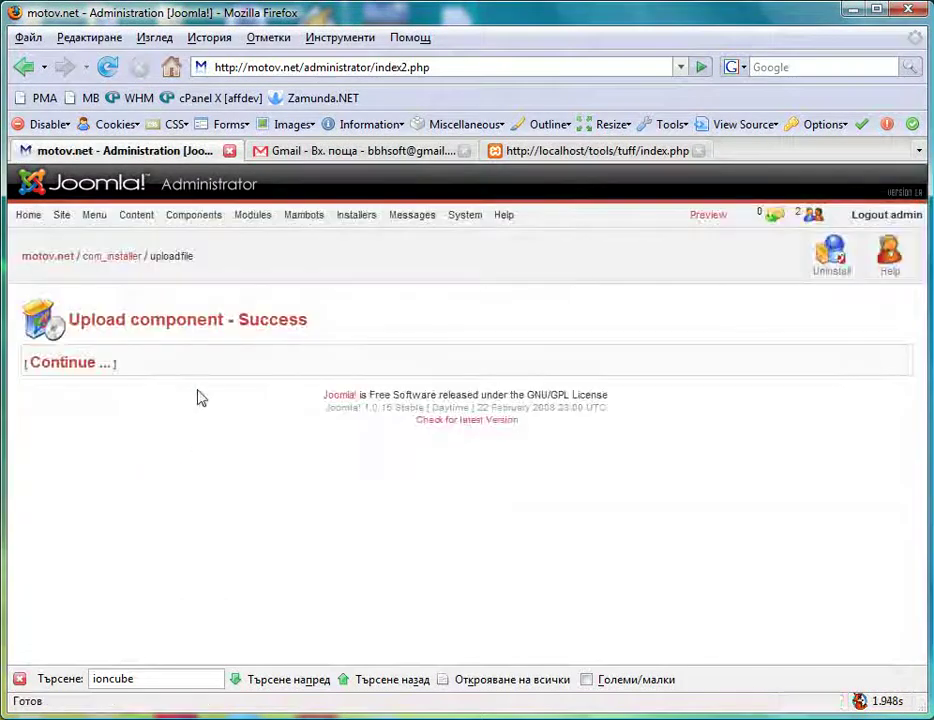
left_click(66, 363)
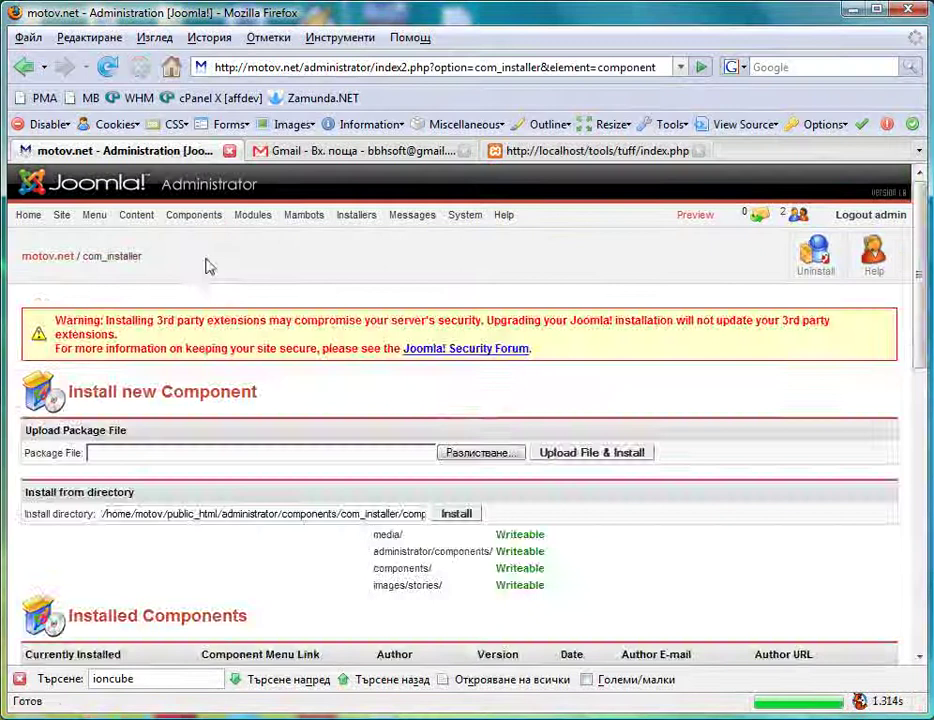
mouse_move(193, 214)
left_click(295, 360)
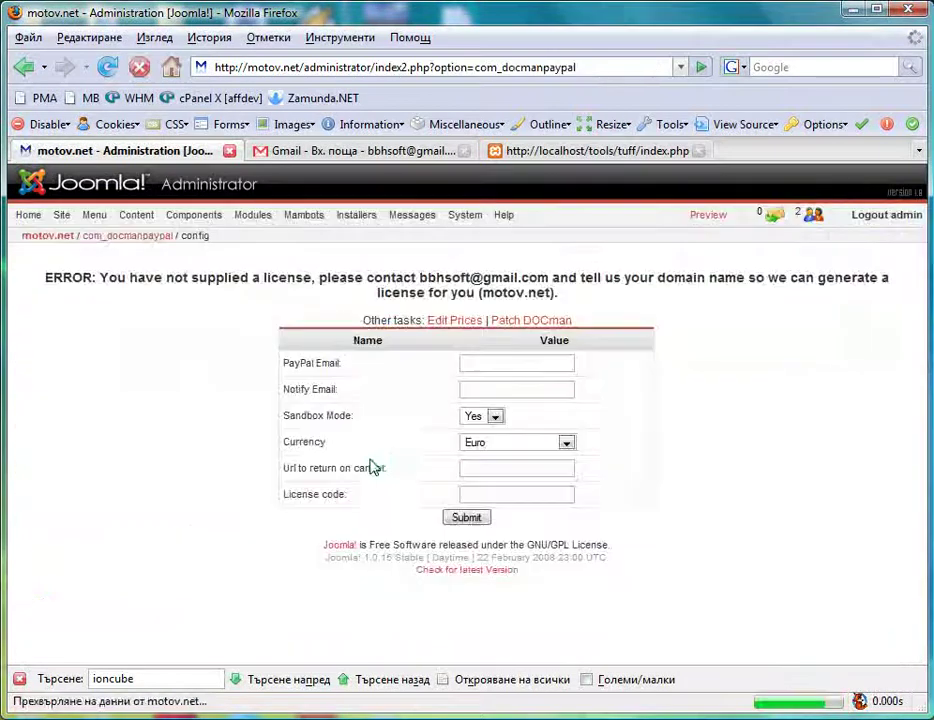
left_click(548, 362)
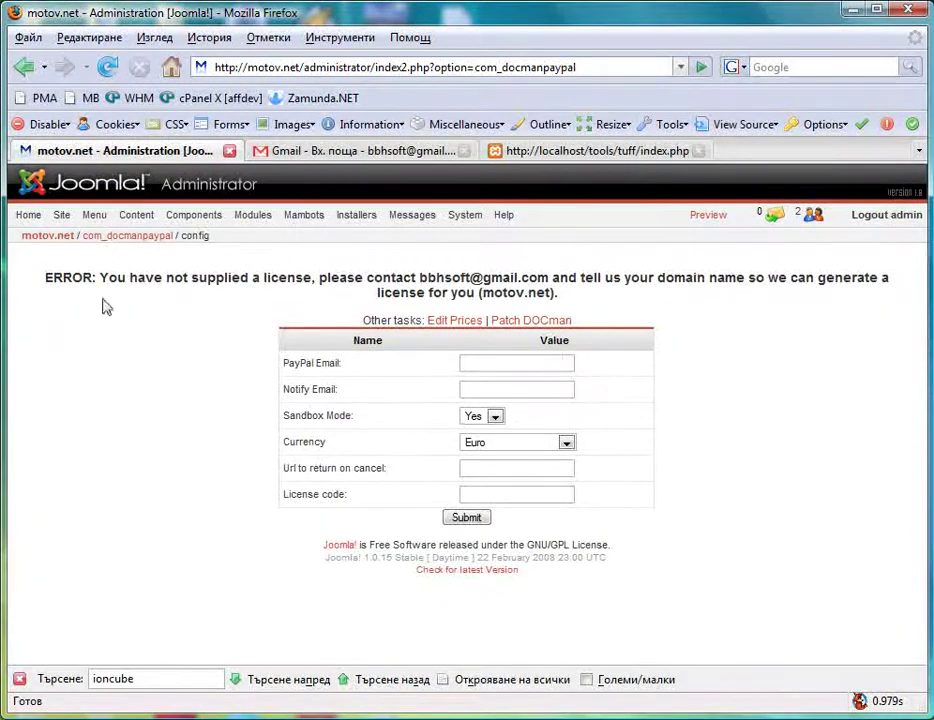
left_click_drag(44, 275, 566, 300)
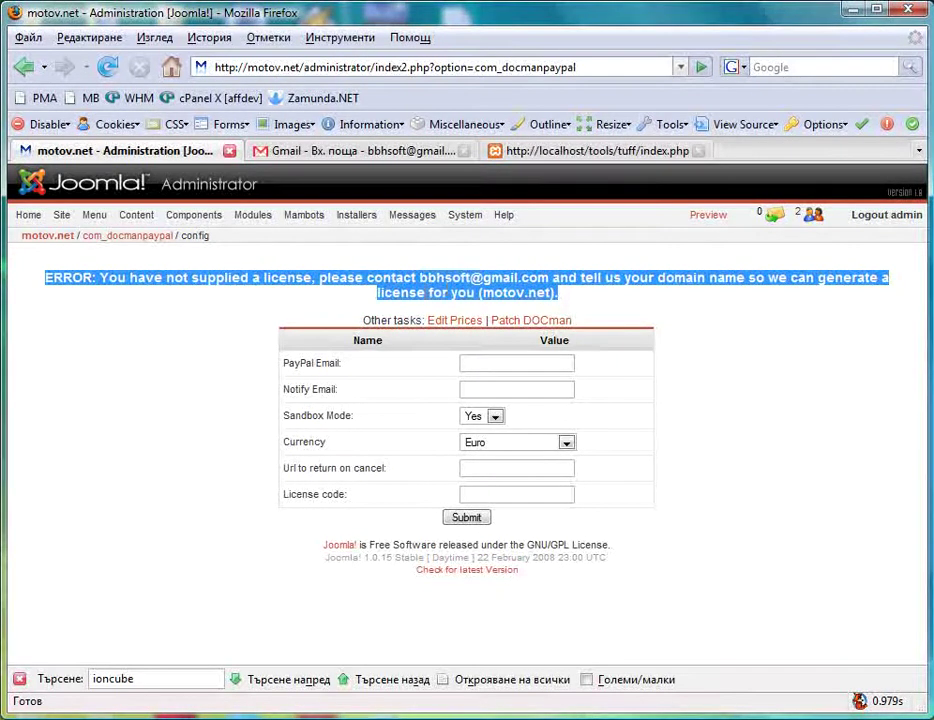
double_click(447, 277)
left_click_drag(447, 277, 560, 278)
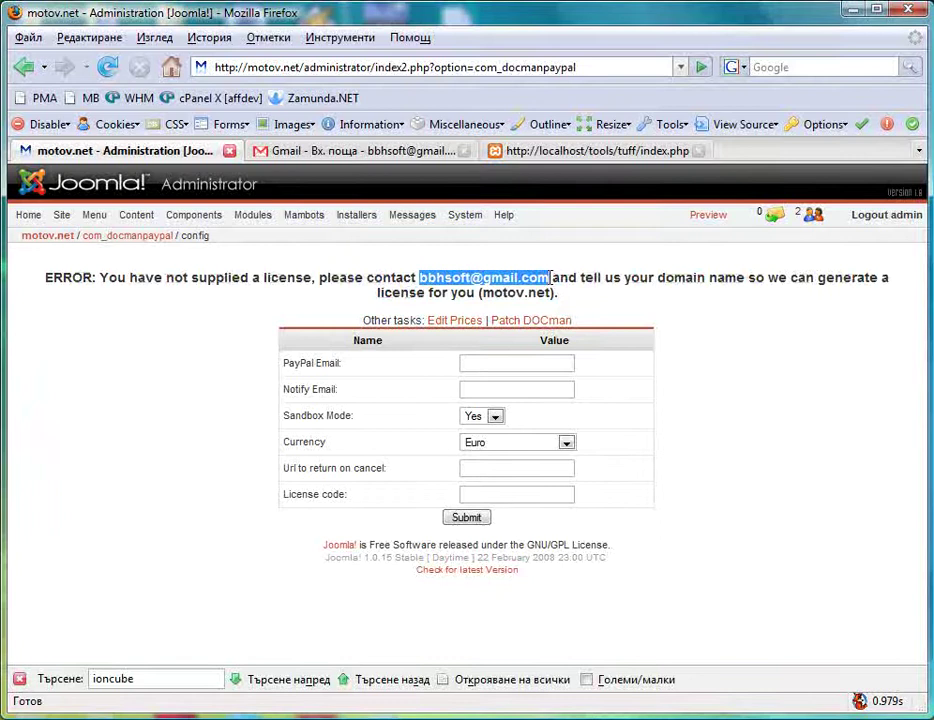
left_click(477, 492)
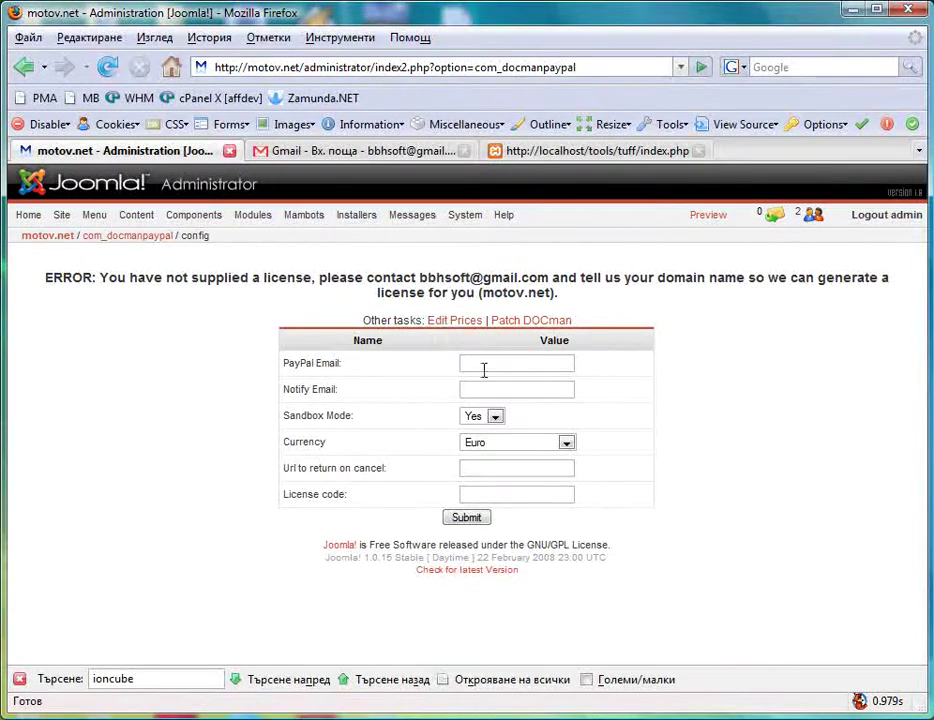
Step: Fill the PayPal Email and Notify Email fields with their saved addresses
double_click(480, 366)
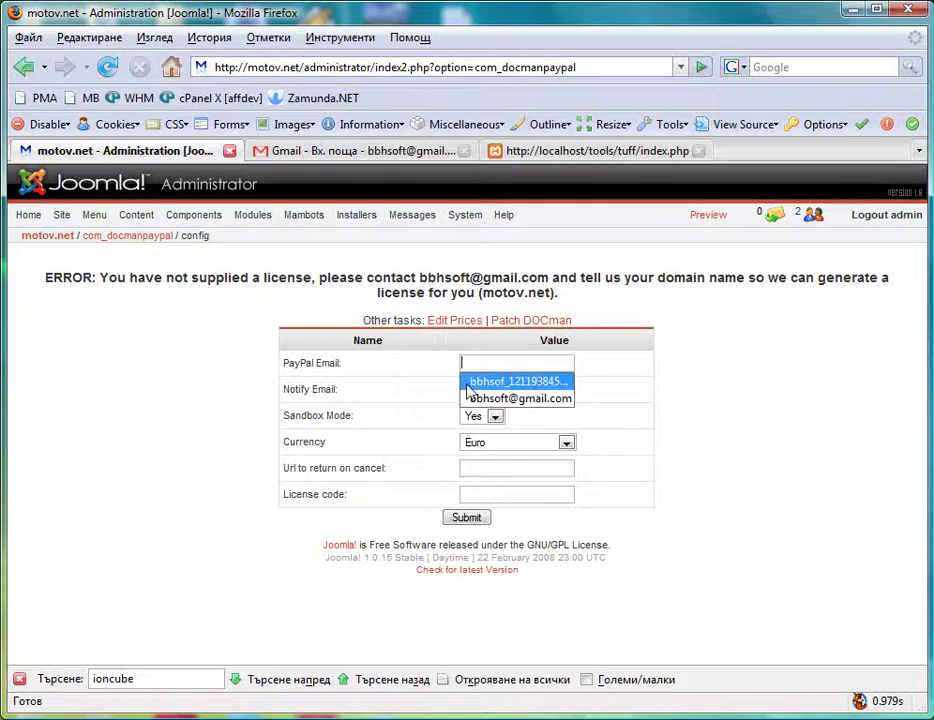
left_click(482, 399)
double_click(559, 362)
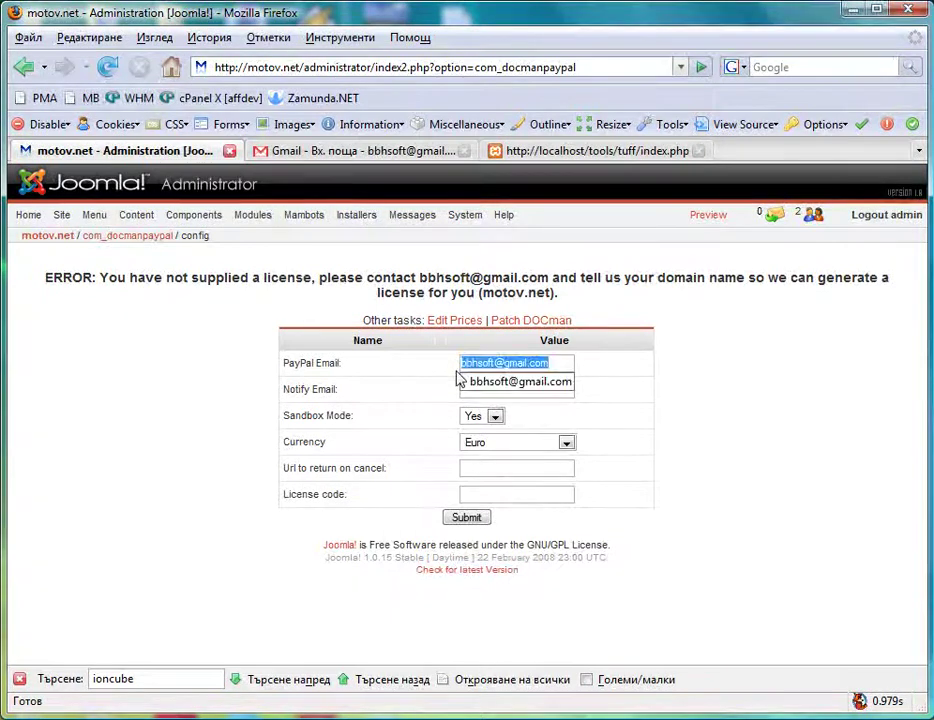
left_click(505, 382)
double_click(474, 392)
key("Down")
key("Return")
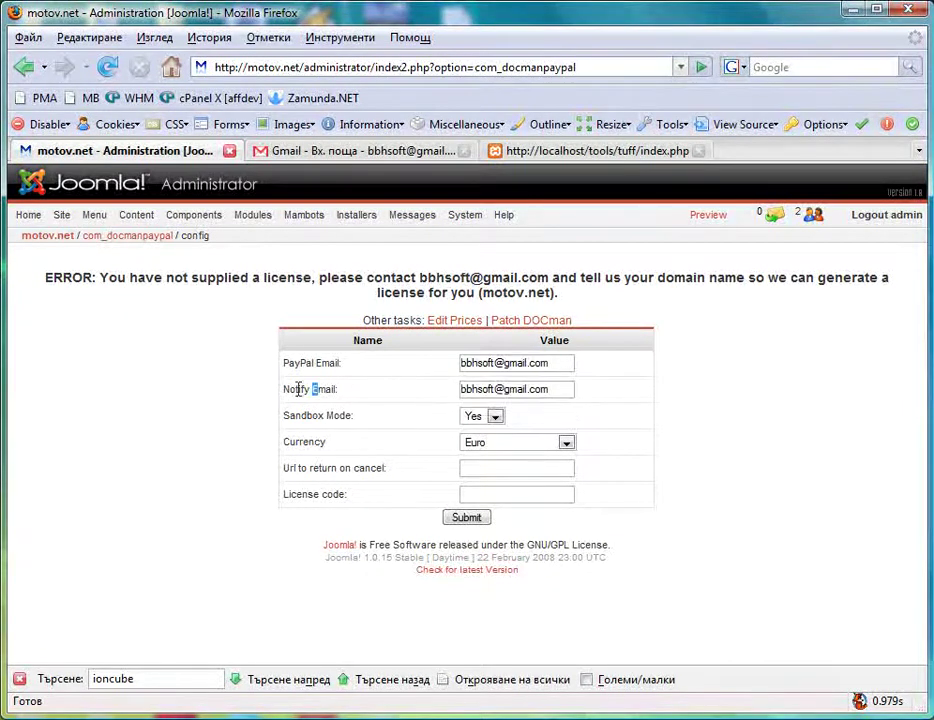
left_click(500, 387)
double_click(558, 389)
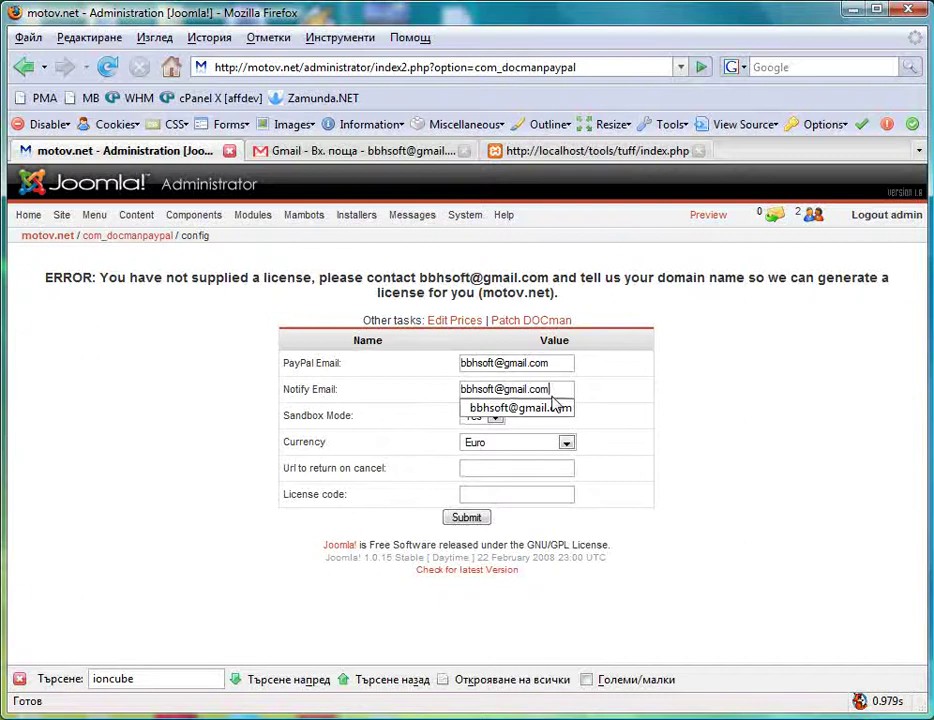
left_click(358, 417)
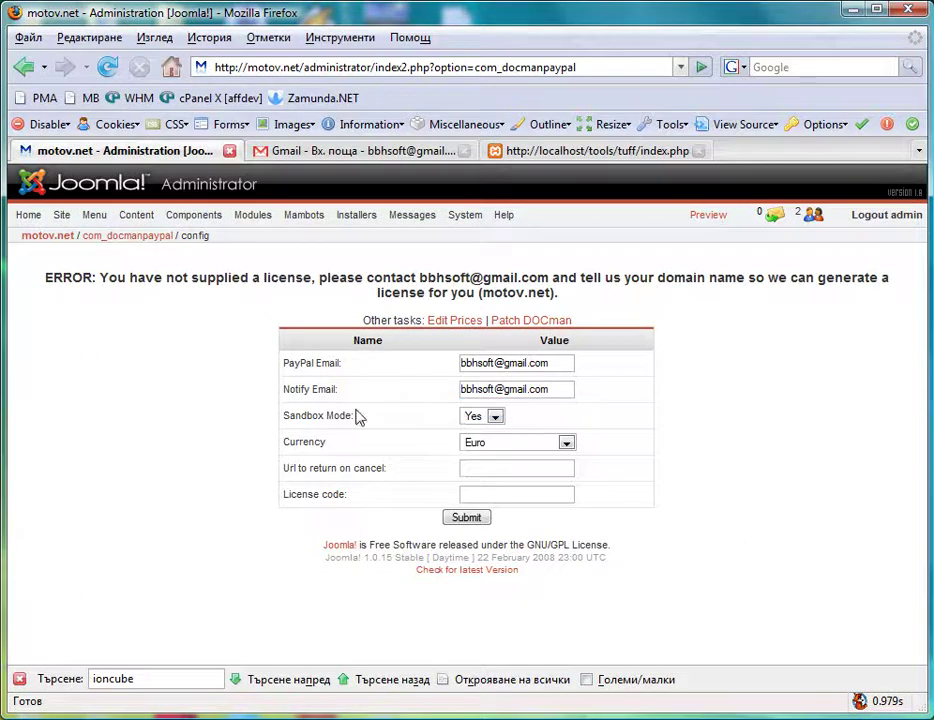
Step: Set Sandbox Mode to No and the currency to US Dollar
left_click(495, 419)
left_click(476, 442)
left_click(517, 449)
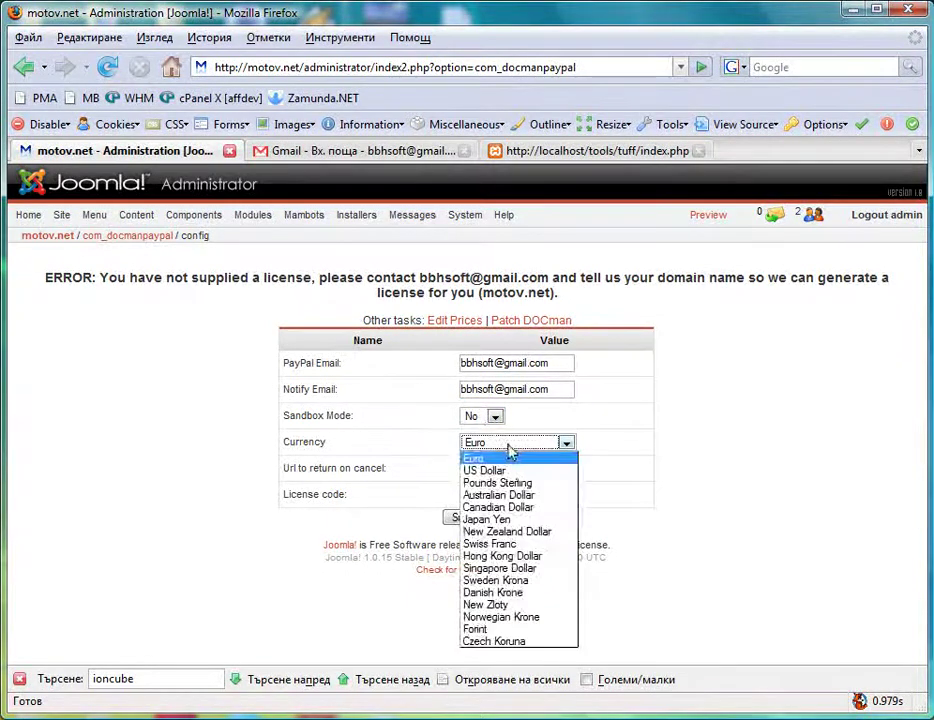
left_click(521, 417)
left_click(495, 418)
left_click(484, 427)
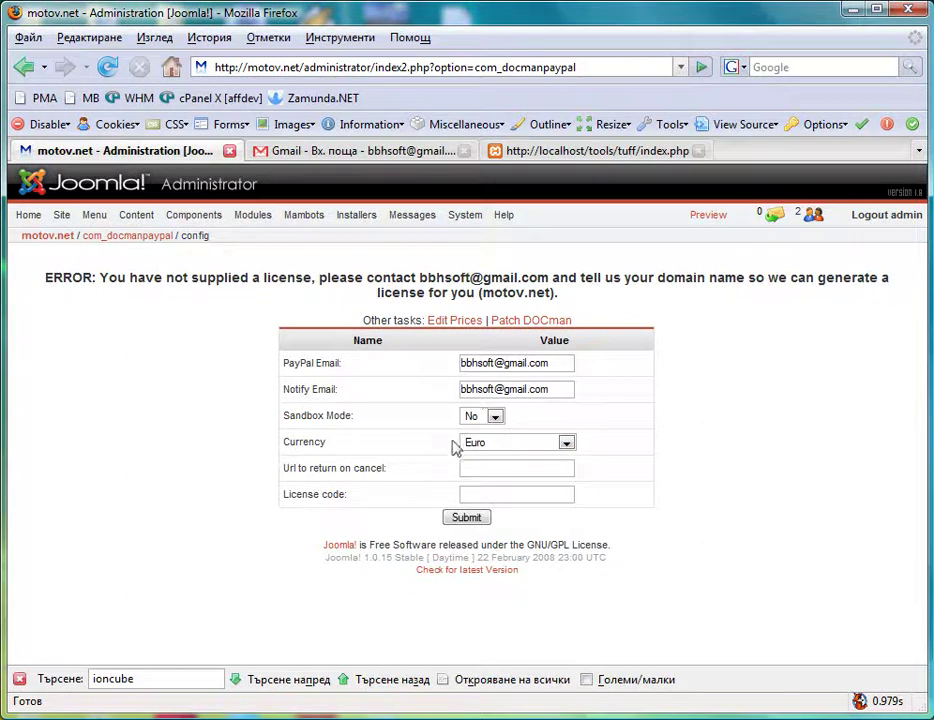
left_click(494, 417)
left_click(470, 439)
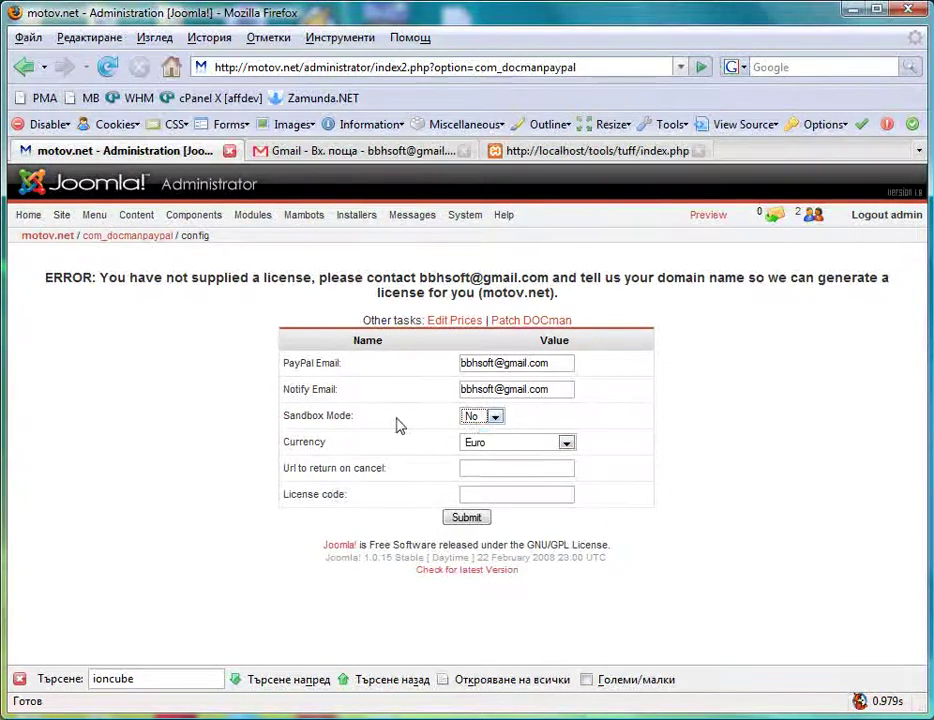
left_click(495, 418)
left_click(477, 443)
left_click(522, 446)
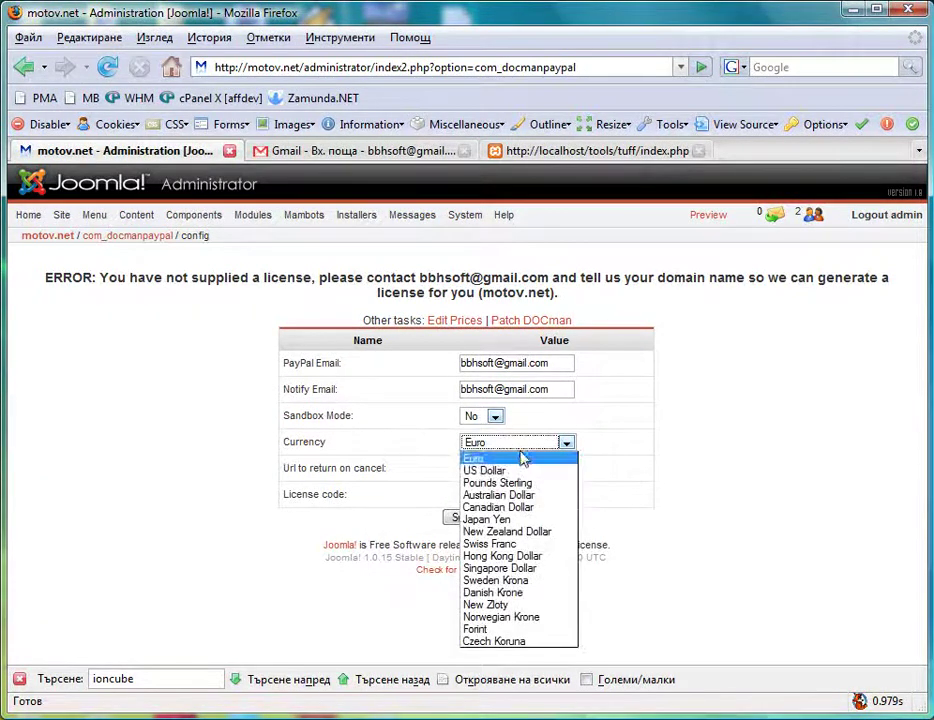
left_click(525, 471)
left_click(497, 466)
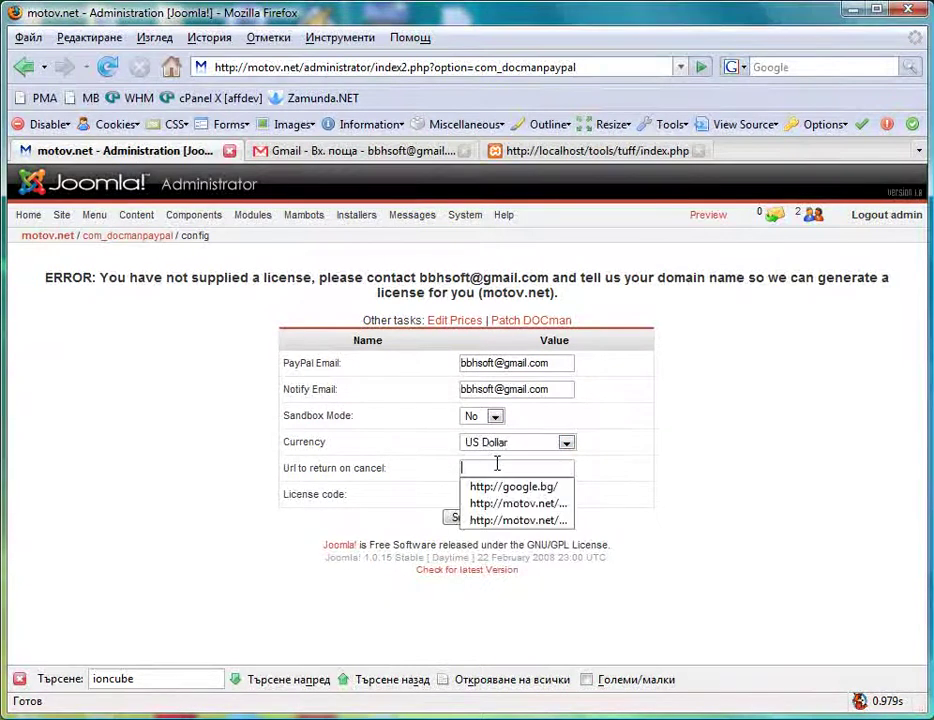
key("Down")
key("Return")
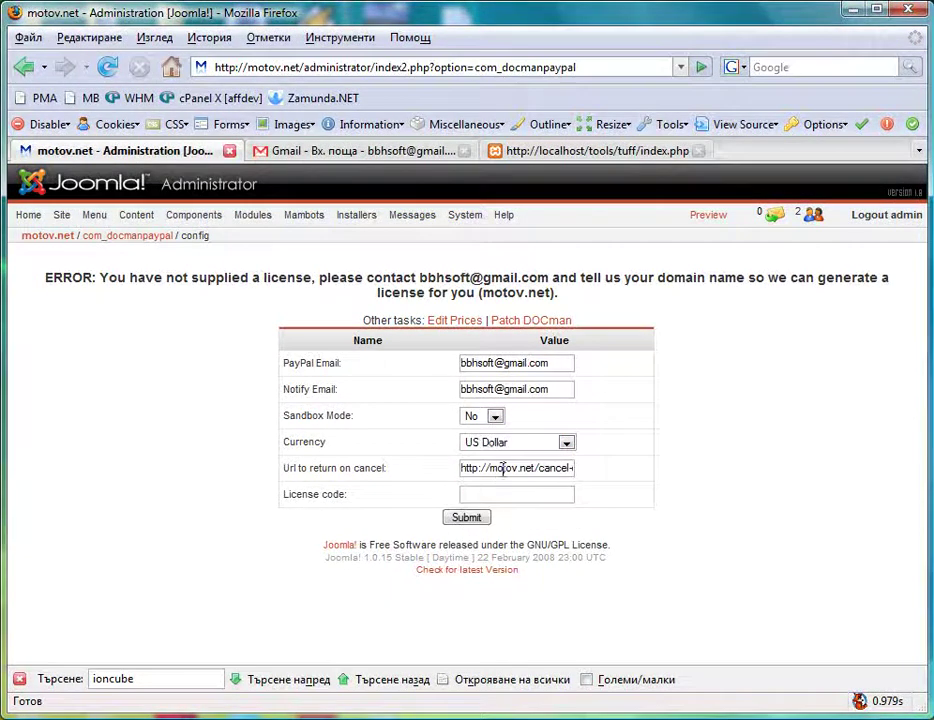
left_click_drag(502, 468, 586, 488)
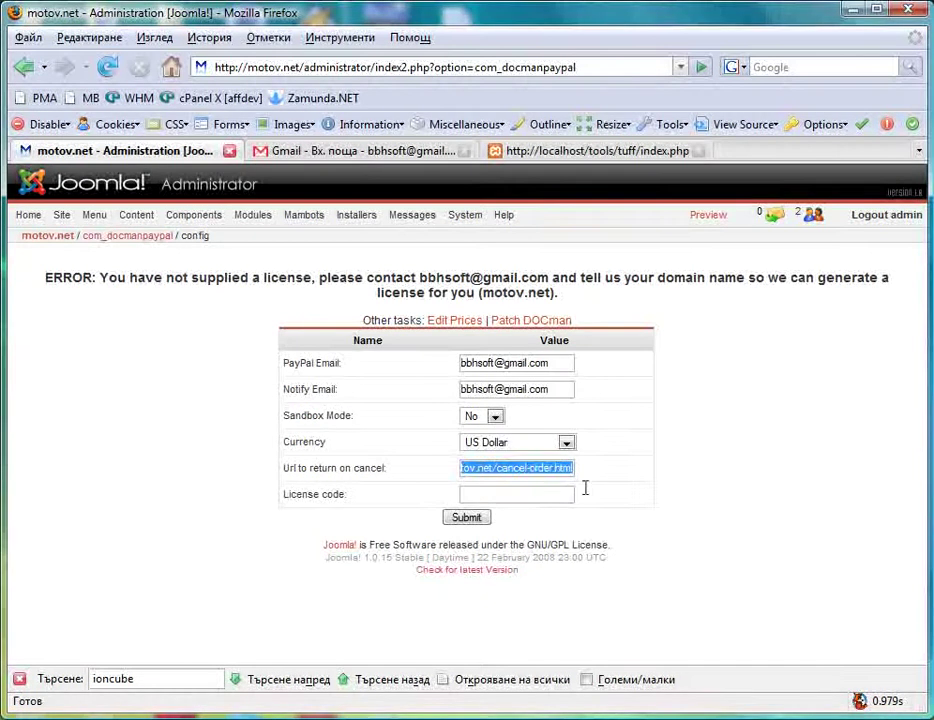
left_click(531, 493)
left_click(531, 493)
left_click(369, 502)
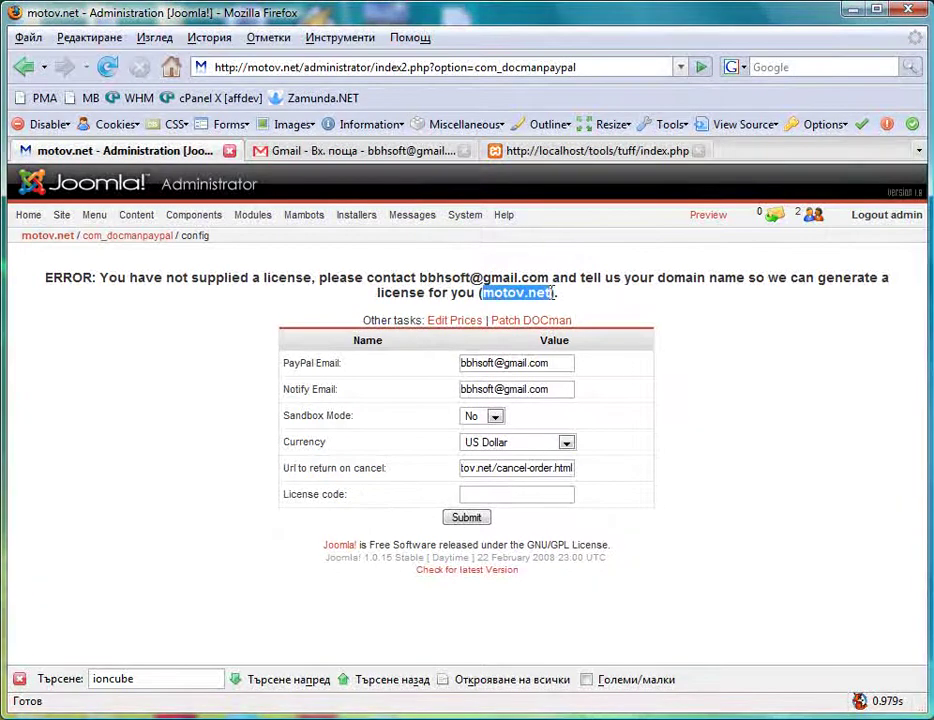
Step: Encode motov.net in BBH's tough crypt and paste the resulting code into the License code field
left_click(590, 151)
type("motov.net")
left_click(62, 296)
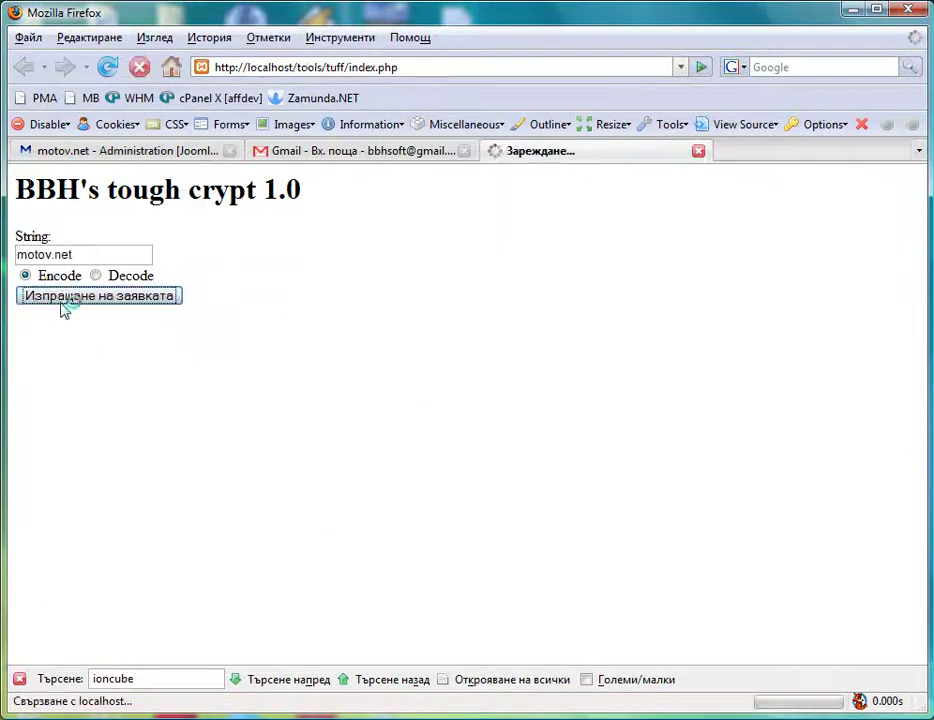
left_click_drag(302, 331, 10, 344)
key("ctrl+c")
left_click(148, 152)
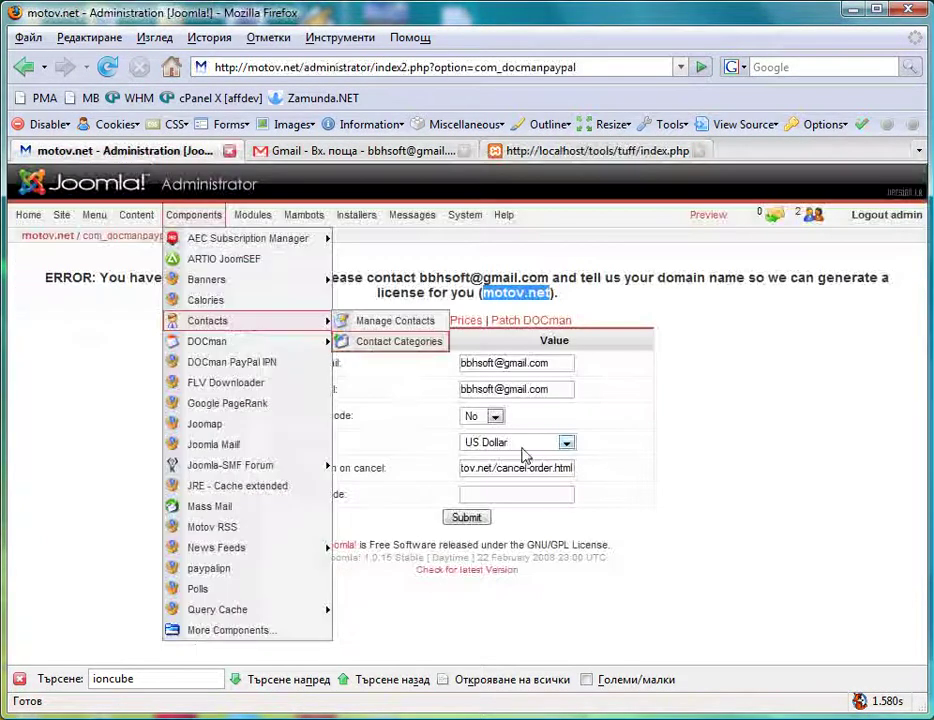
left_click(503, 494)
key("ctrl+v")
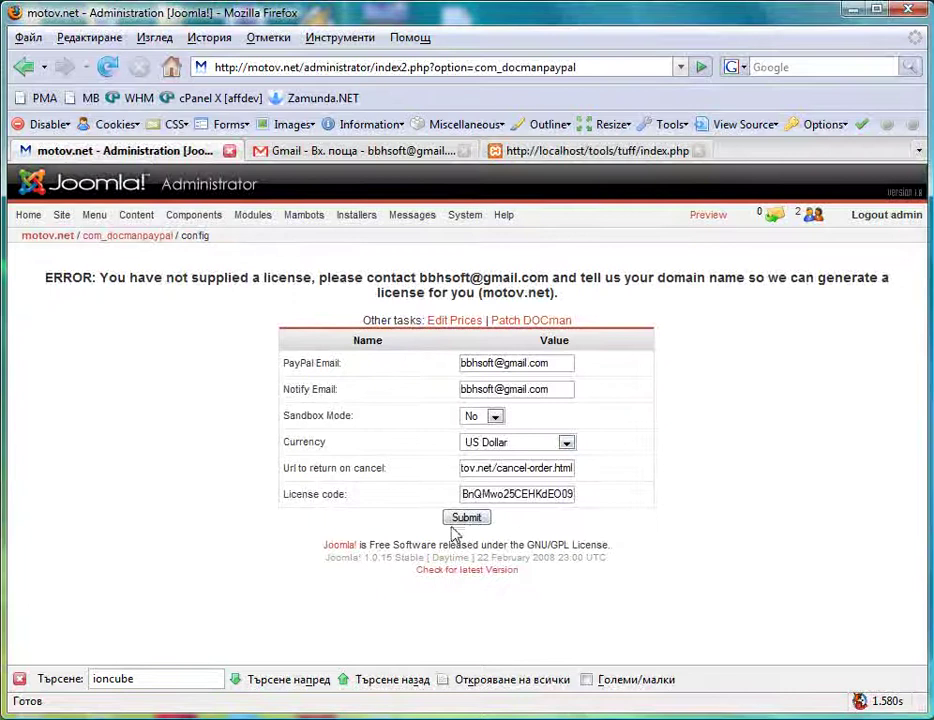
Step: Submit the PayPal configuration with its license code and reopen the com_docmanpaypal page
left_click(465, 517)
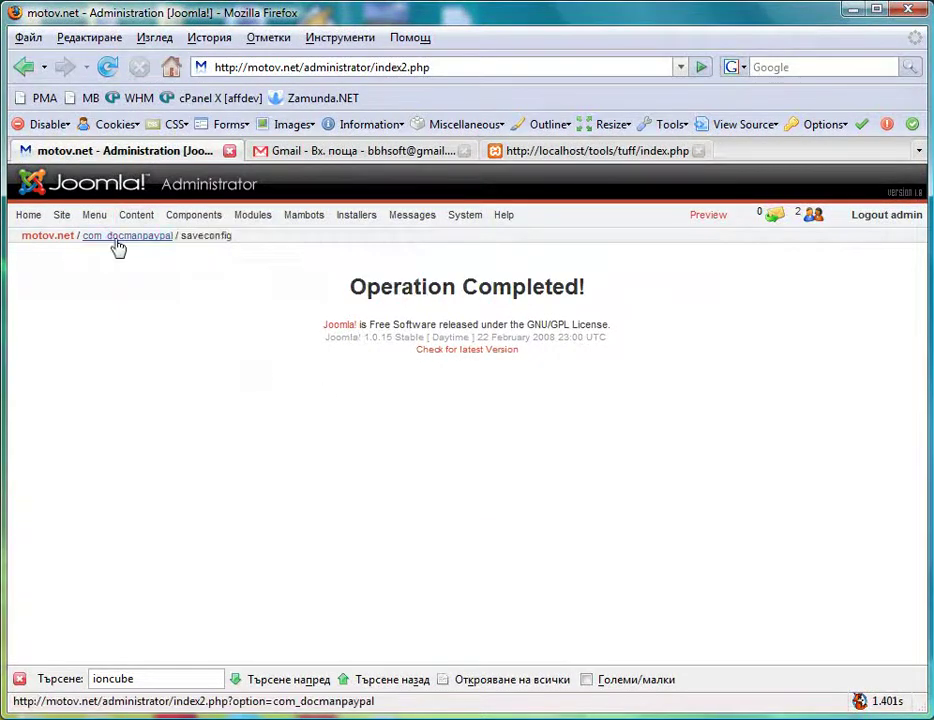
left_click(115, 237)
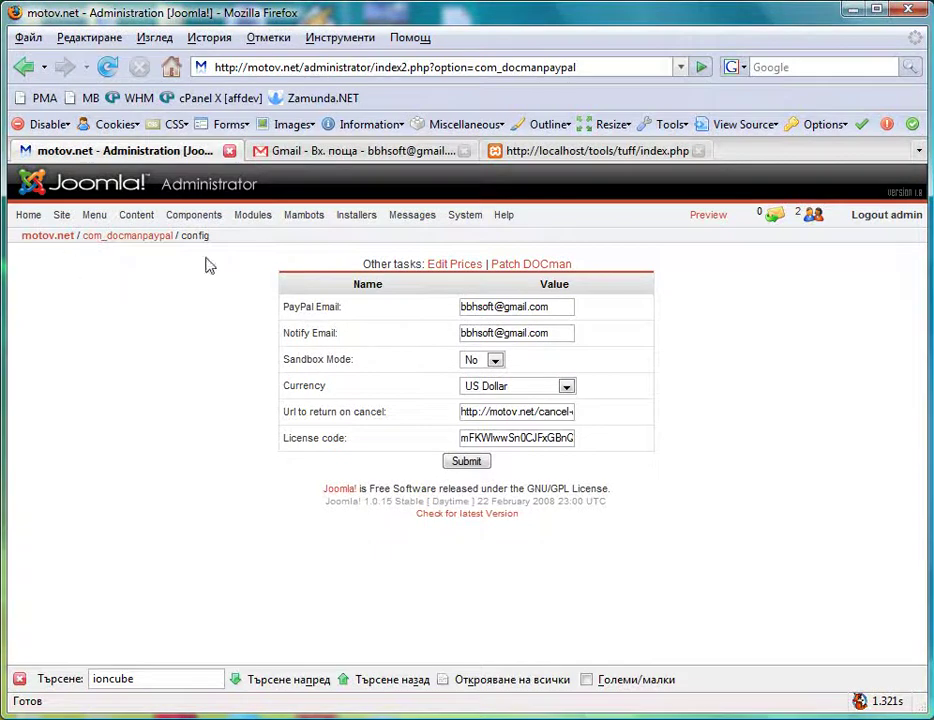
Step: Open the Edit Prices page and look over the list of files
left_click(455, 265)
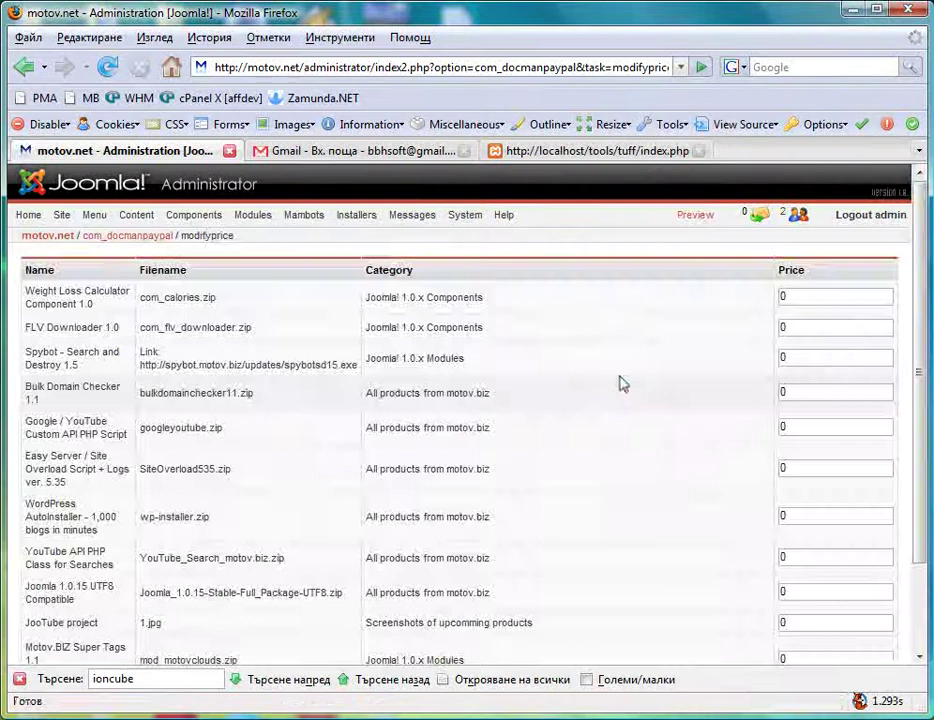
scroll(767, 361, "down", 2)
scroll(545, 407, "up", 2)
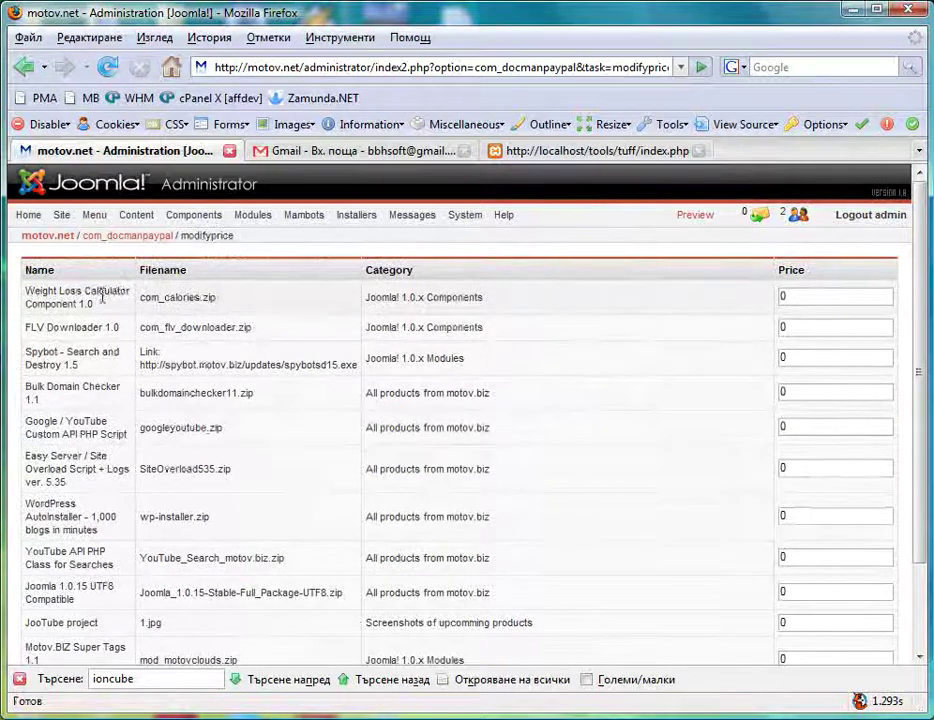
scroll(192, 390, "down", 2)
scroll(250, 557, "up", 2)
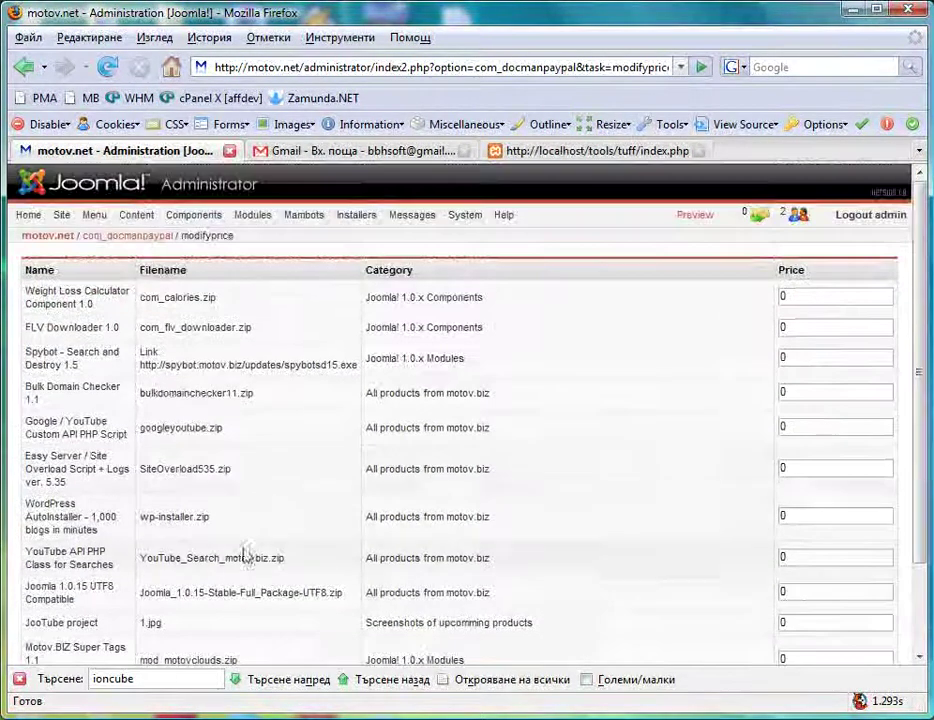
scroll(240, 287, "down", 3)
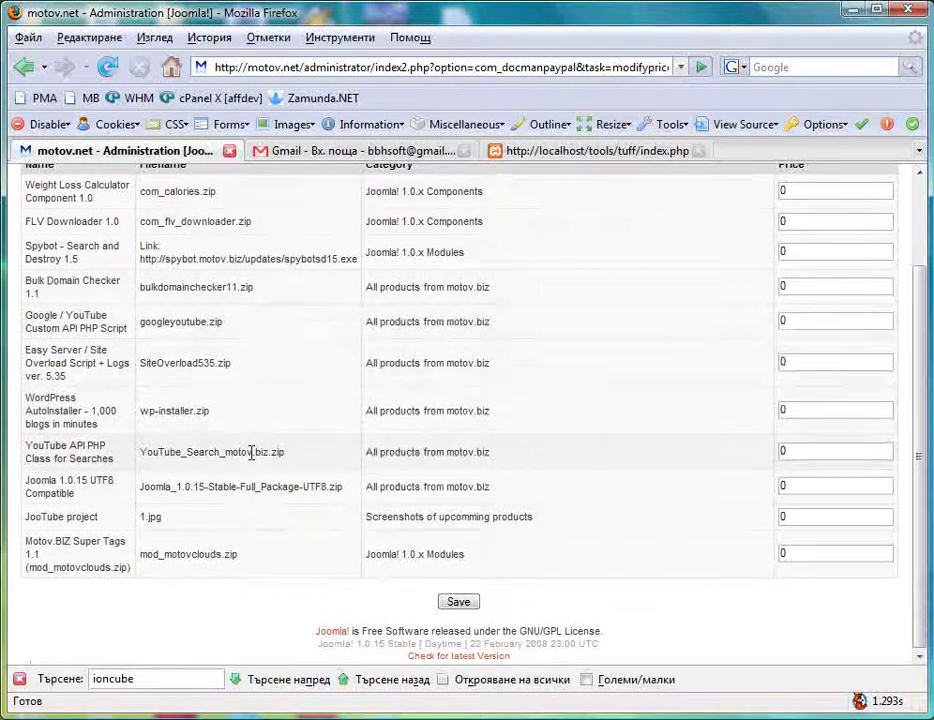
scroll(260, 420, "up", 3)
Step: Enter a price of 20 for each file in turn down the list
double_click(803, 296)
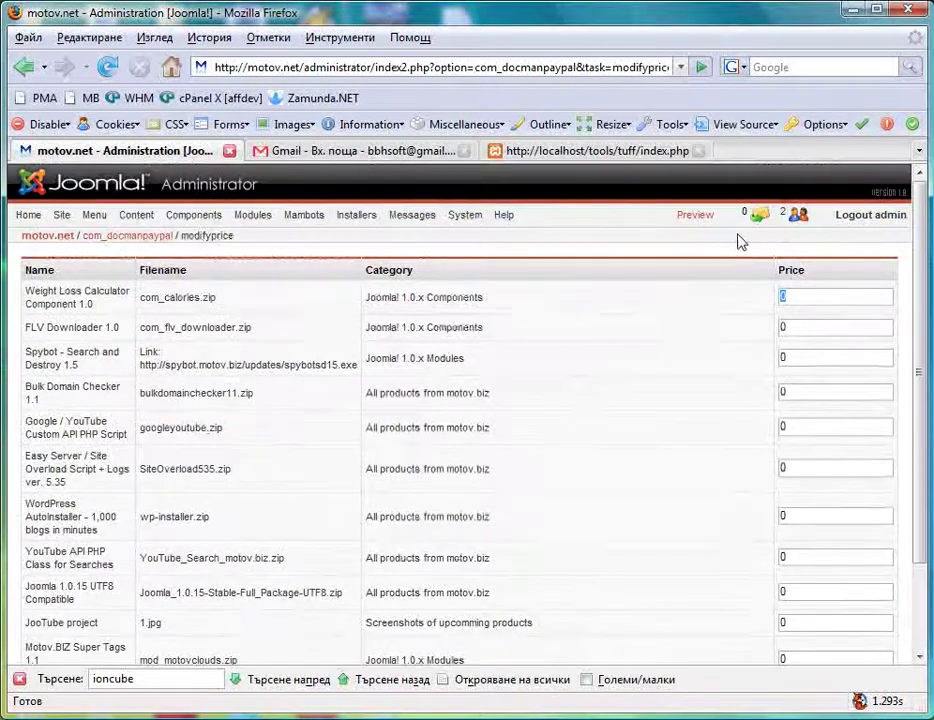
type("20")
key("Tab")
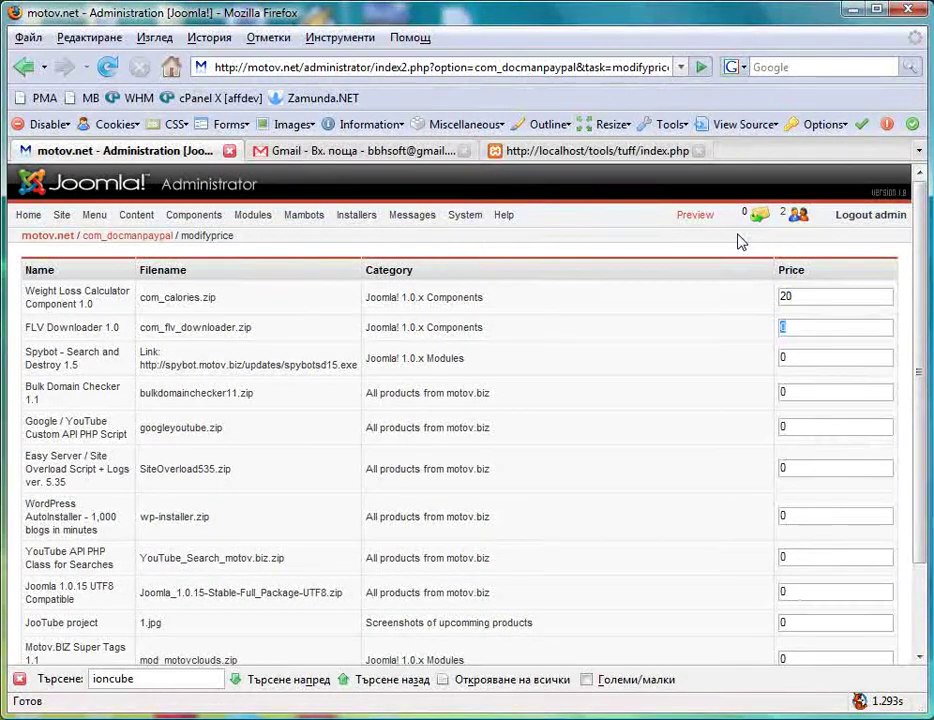
type("20")
key("Tab")
type("20")
key("Tab")
type("20")
key("Tab")
type("20\t20")
key("Tab")
type("20")
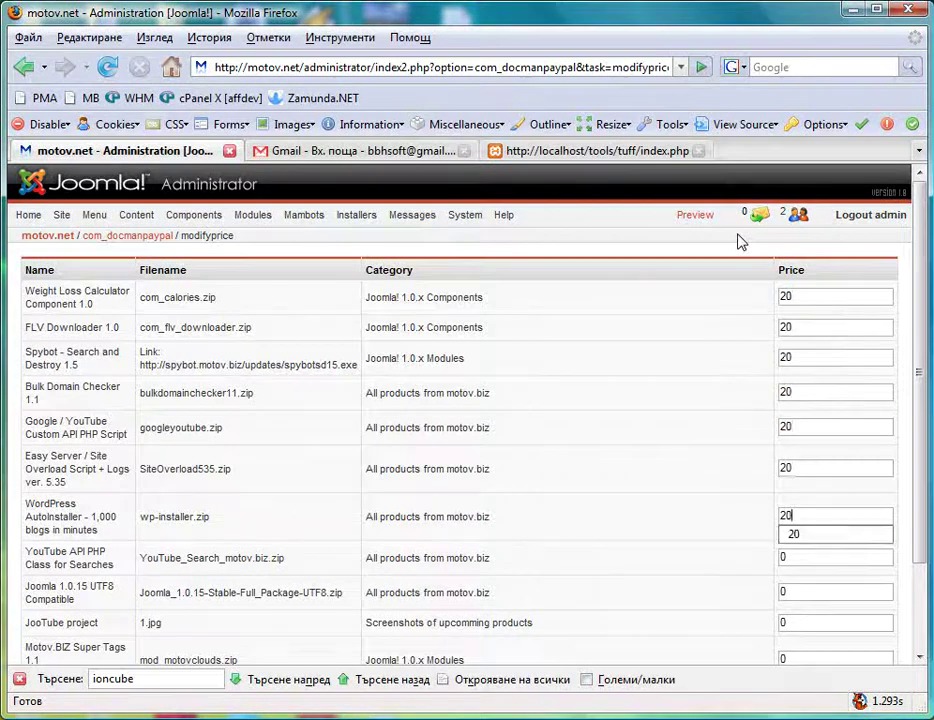
key("Tab")
type("20")
key("Tab")
type("20\t20")
key("Tab")
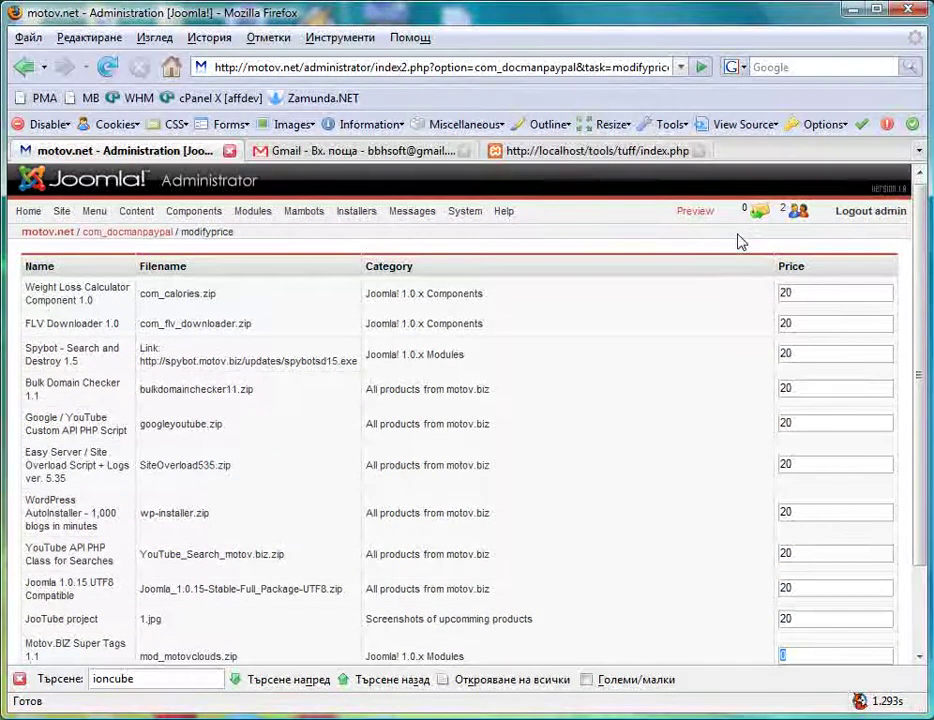
Step: Leave Motov.BIZ Super Tags at 0, keep JooTube at 20, and save the prices
scroll(740, 242, "down", 2)
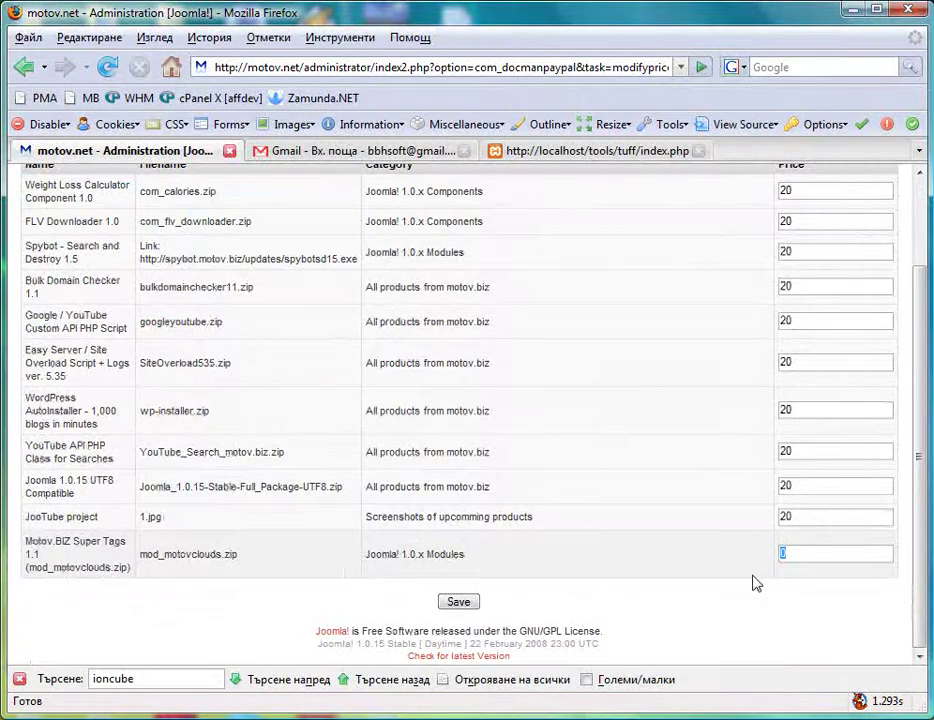
left_click(792, 552)
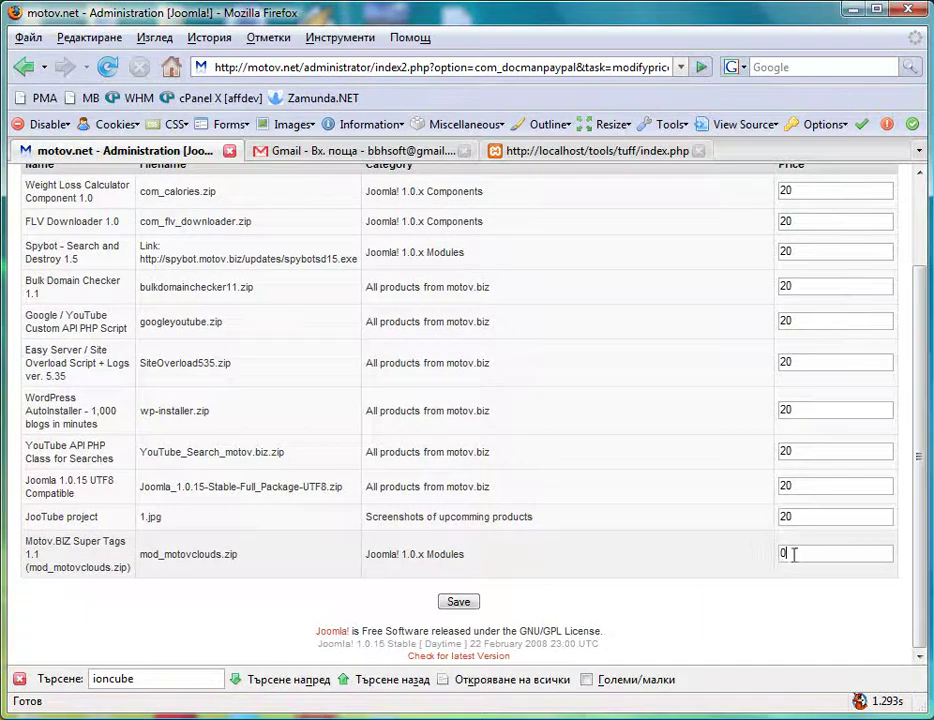
left_click(800, 514)
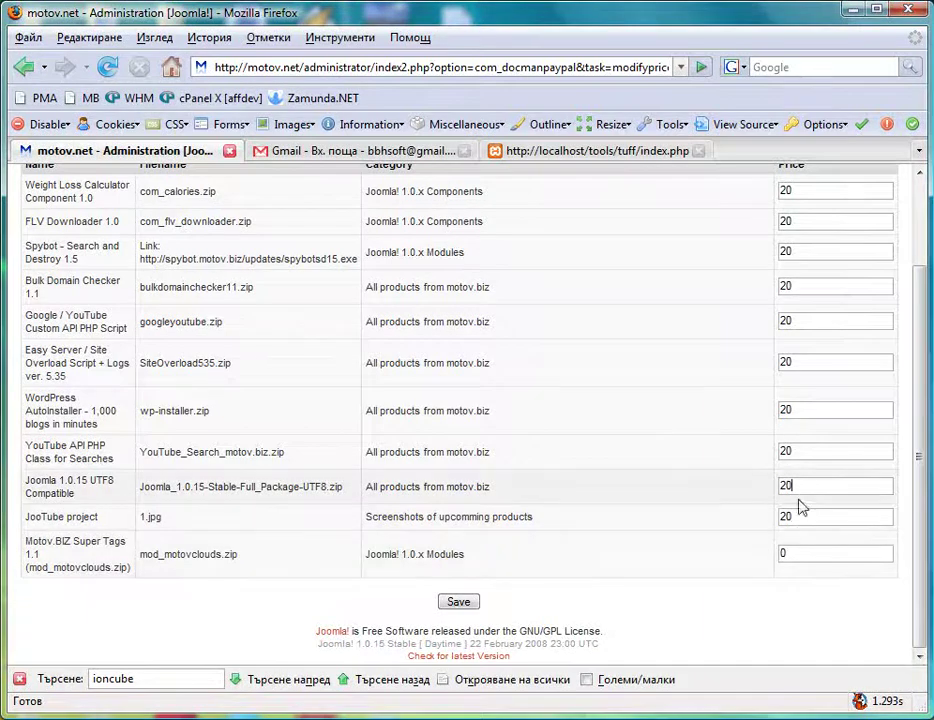
left_click(458, 601)
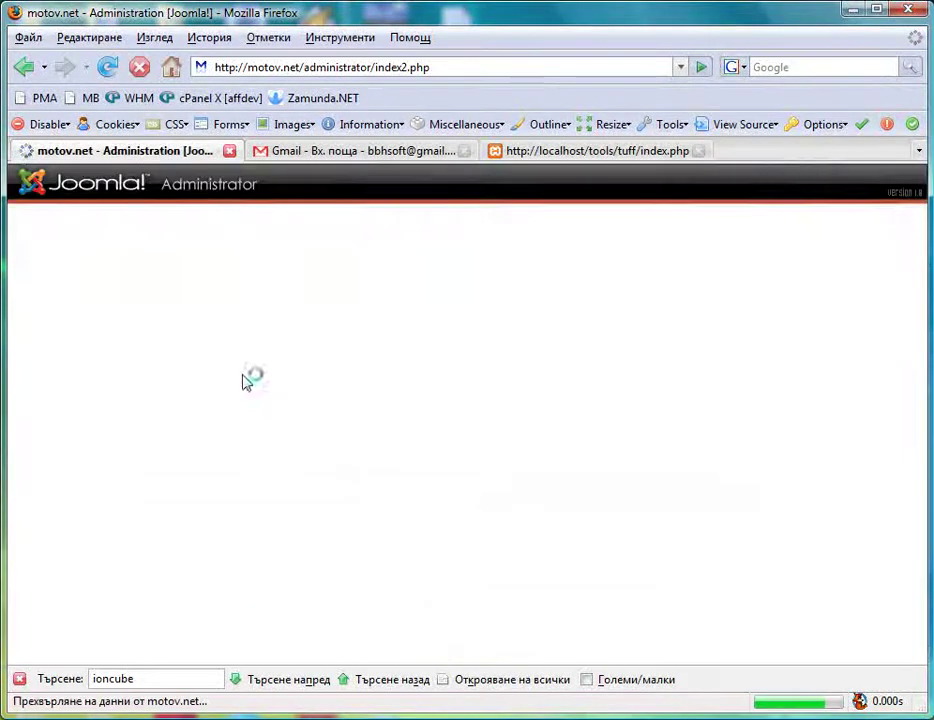
Step: Apply the DOCman patch, which reports DOCman is already hacked, and return to the configuration page
left_click(126, 238)
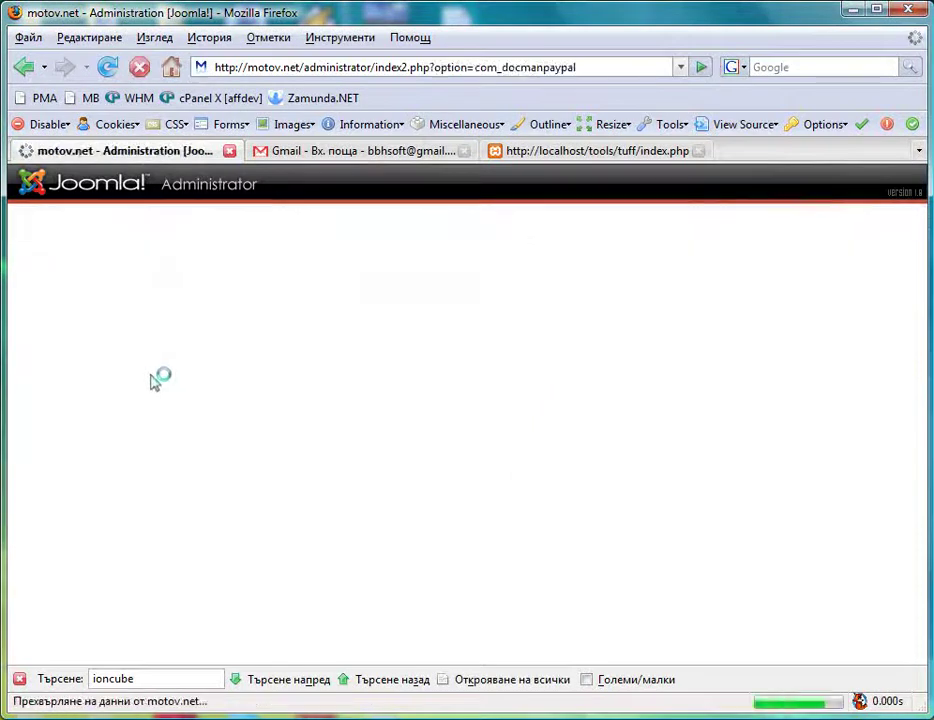
left_click(532, 264)
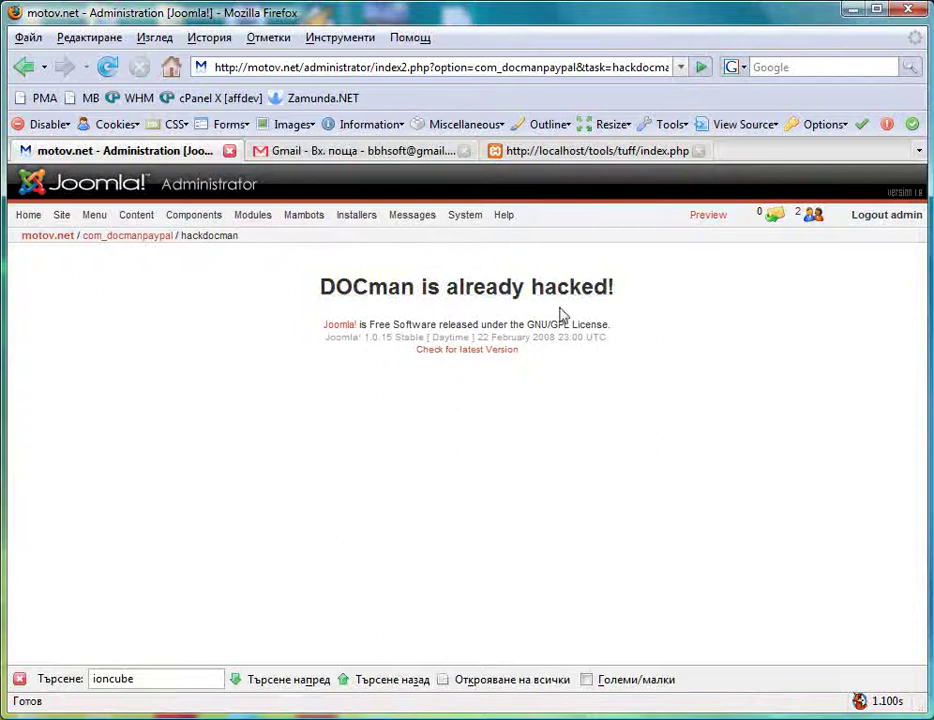
left_click_drag(309, 294, 658, 308)
left_click(628, 294)
left_click(119, 237)
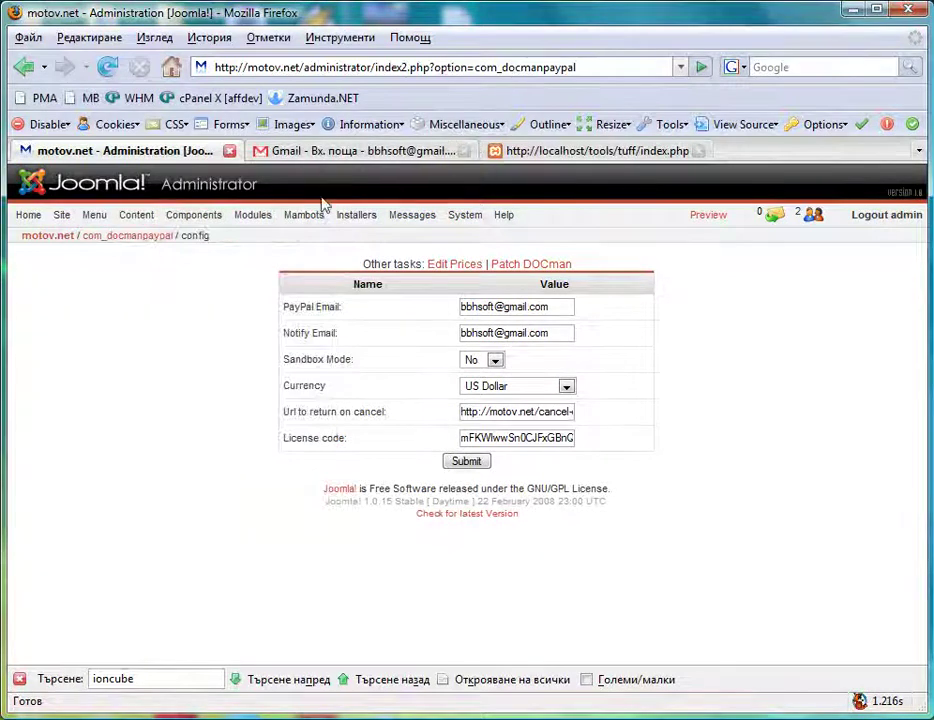
Step: Preview the live site, open Downloads > Joomla! 1.0.x Modules, and cancel the Super Tags download
left_click(709, 216)
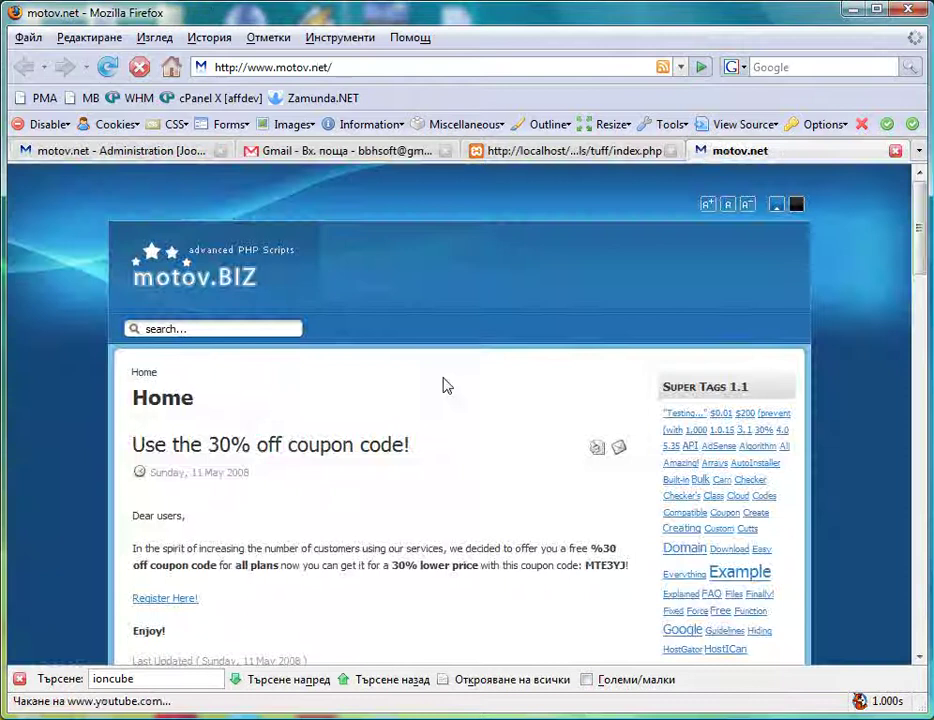
left_click(533, 281)
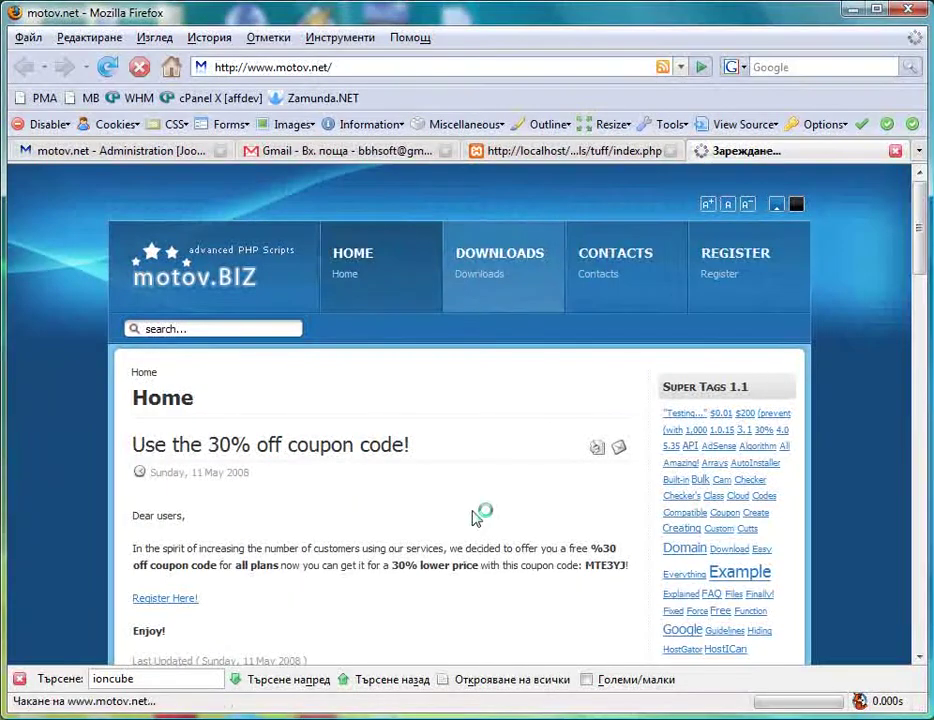
scroll(170, 440, "down", 2)
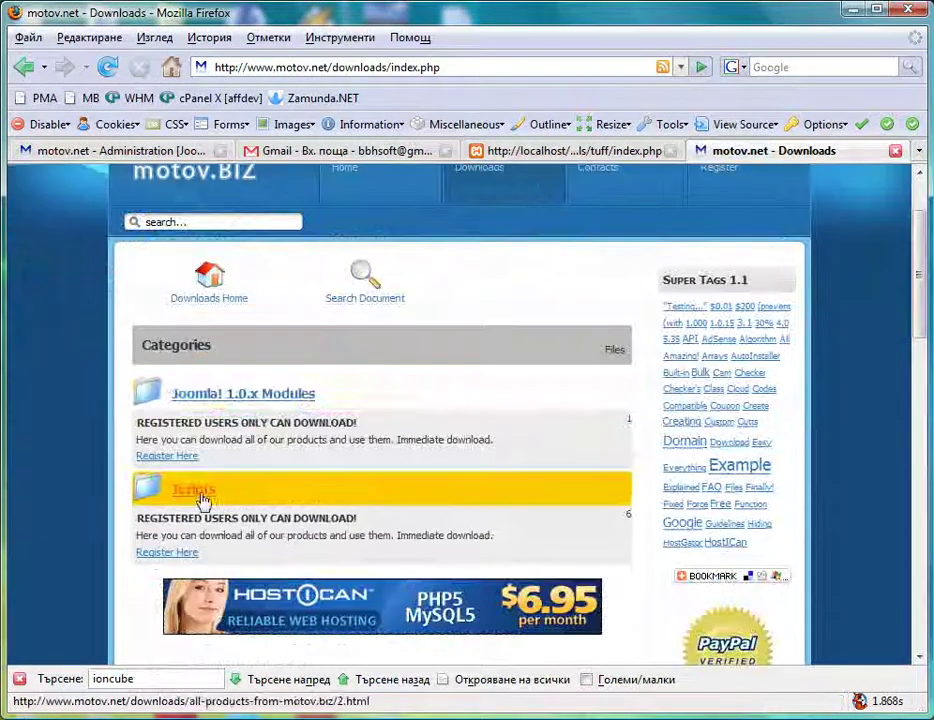
left_click(290, 395)
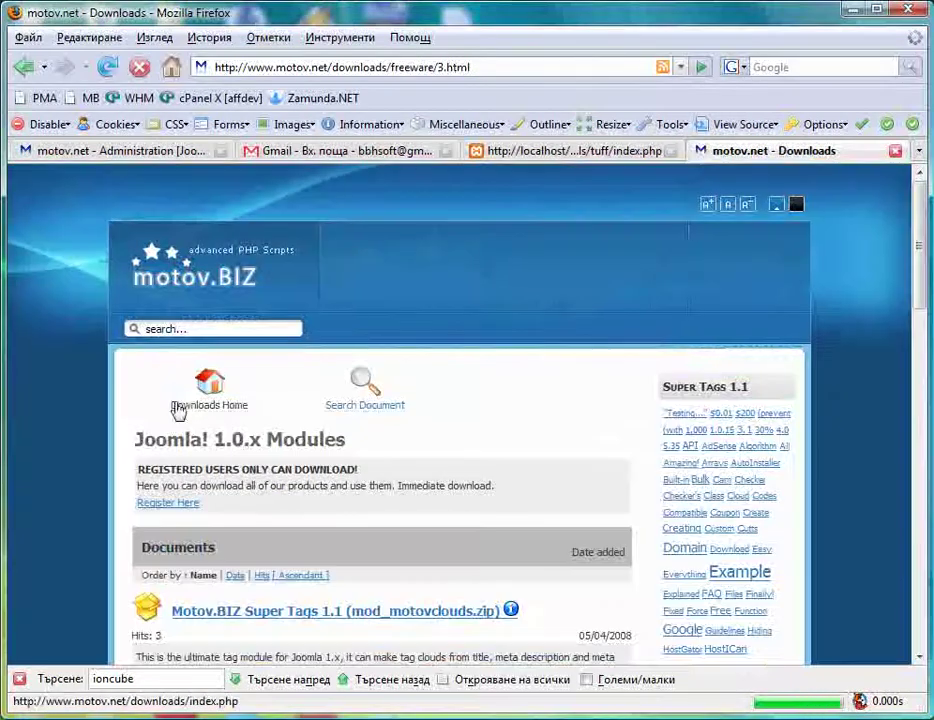
scroll(180, 400, "down", 4)
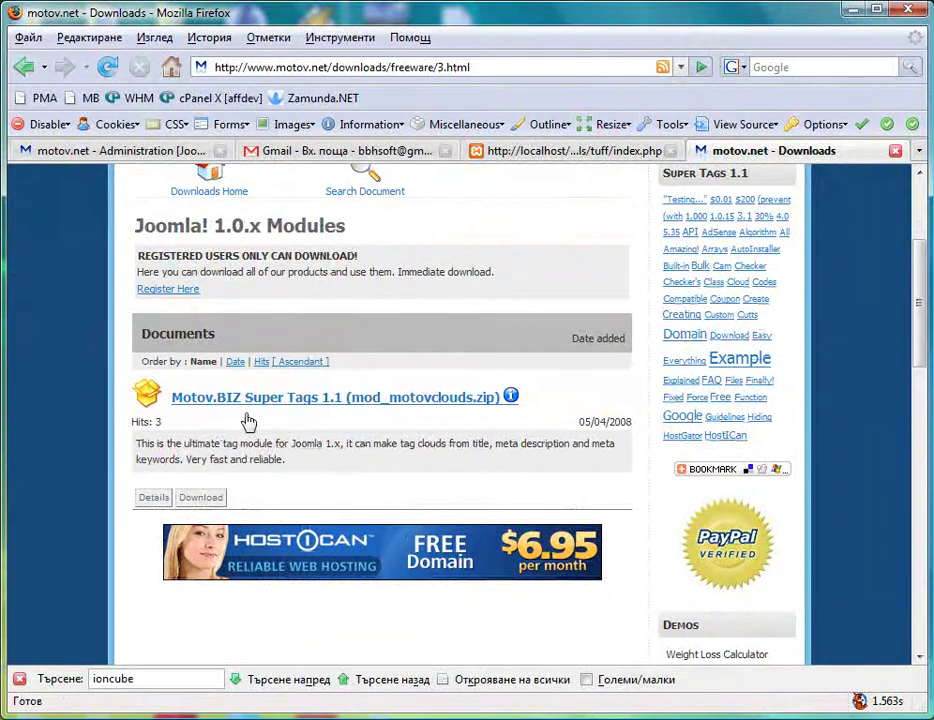
left_click(375, 405)
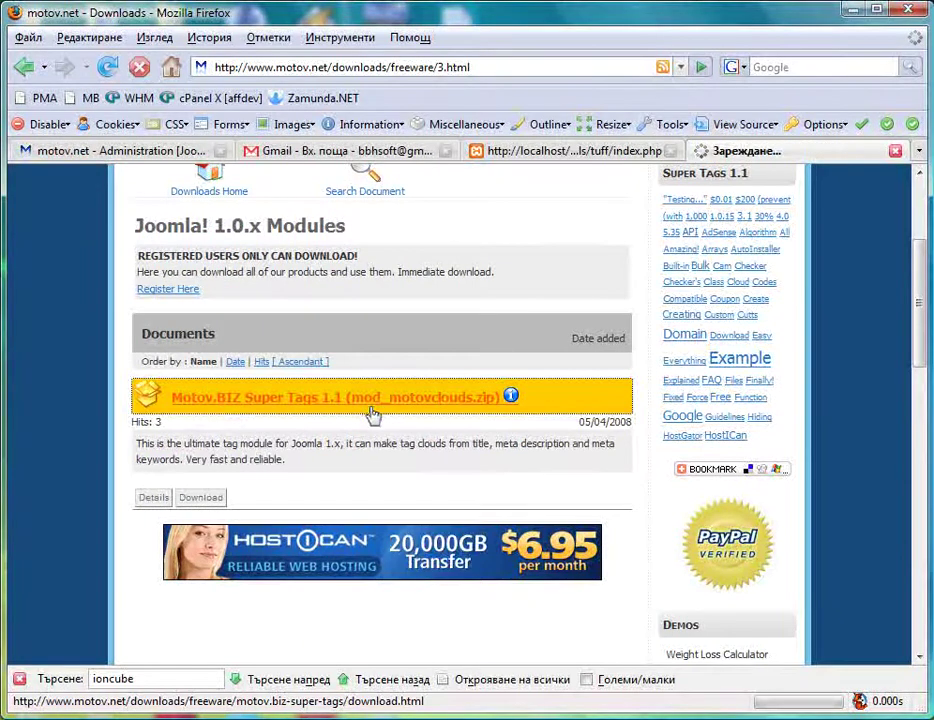
left_click_drag(560, 497, 392, 322)
left_click(667, 319)
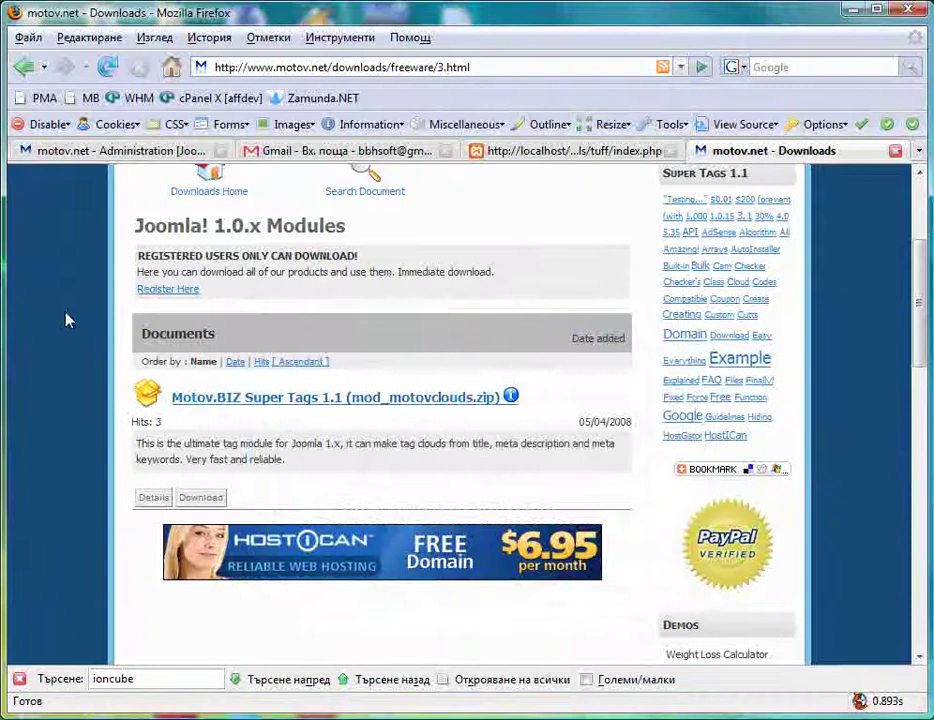
scroll(157, 338, "up", 3)
Step: Return to Downloads Home and open the Scripts category listing
left_click(225, 357)
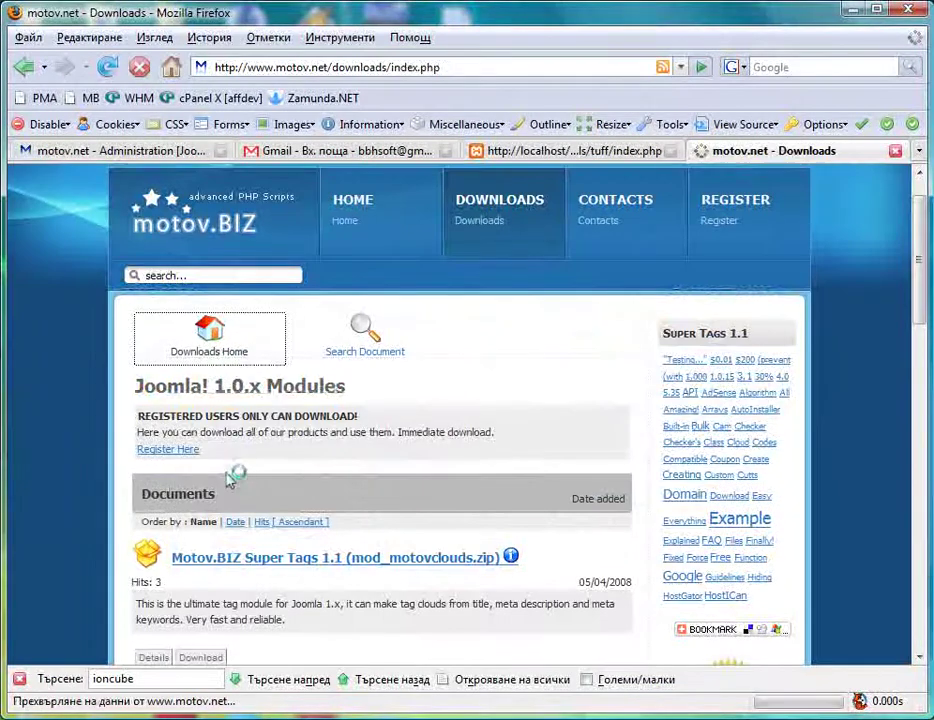
scroll(300, 505, "down", 3)
left_click(202, 386)
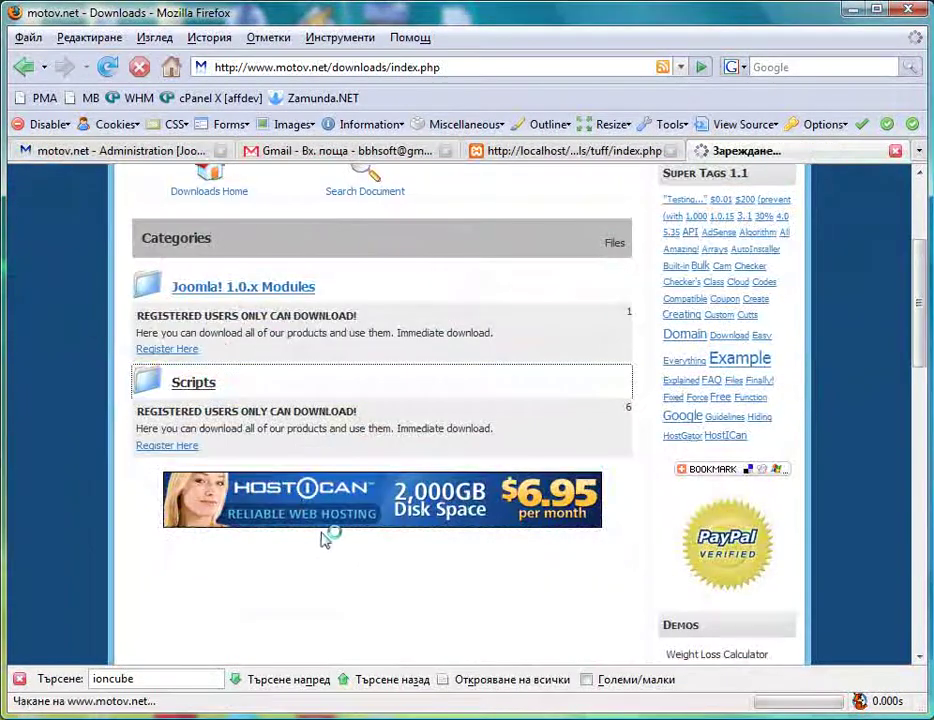
scroll(252, 496, "down", 1)
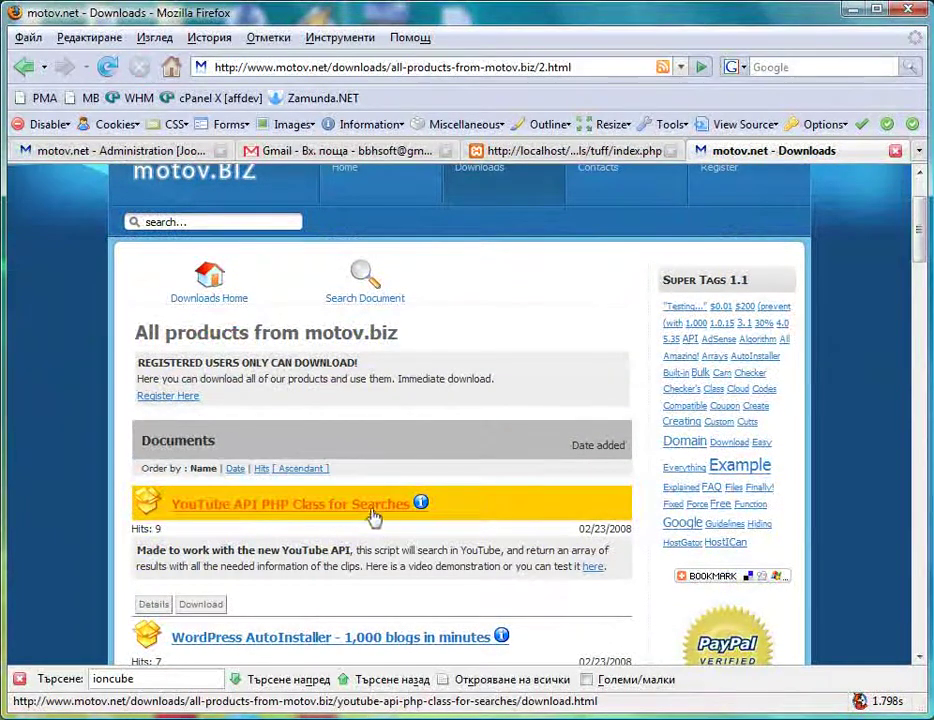
Step: Buy YouTube API PHP Class for Searches via PayPal and expand its $20.00 purchase details
left_click(290, 508)
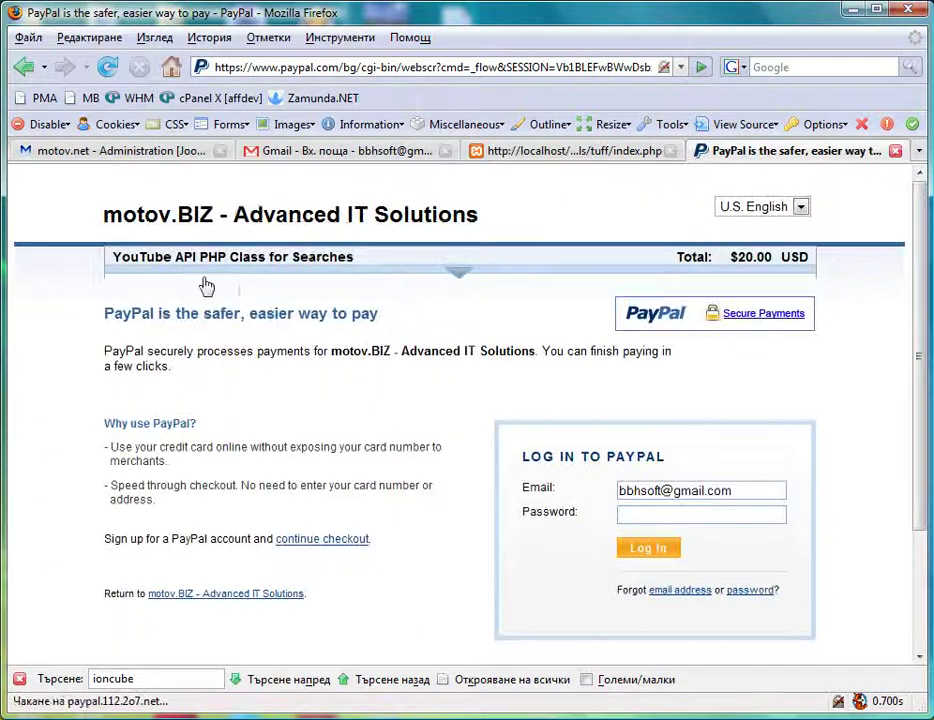
left_click(187, 278)
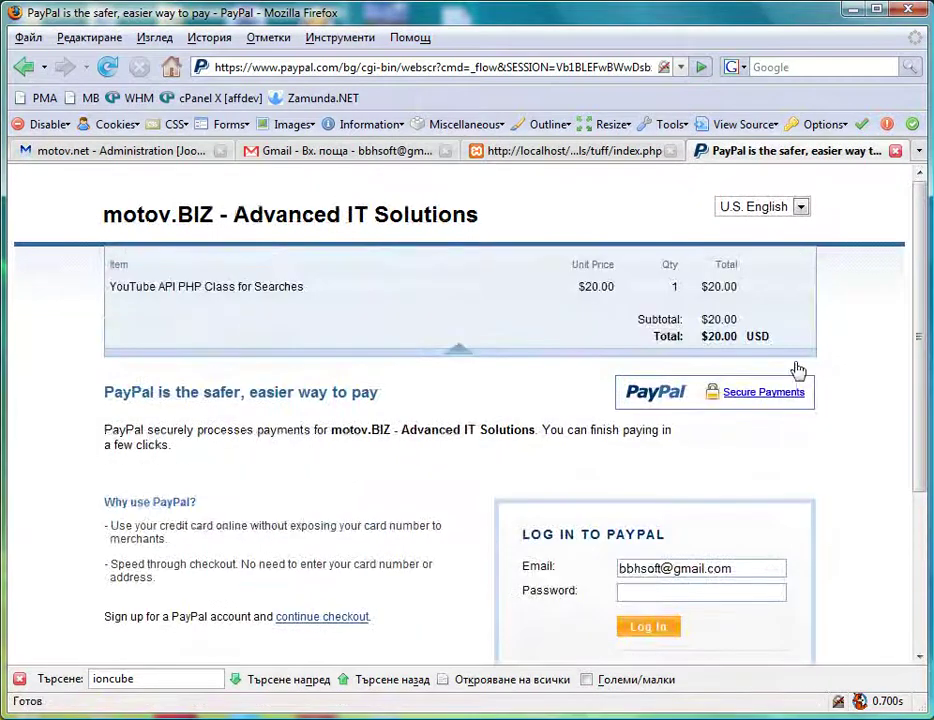
scroll(190, 372, "down", 3)
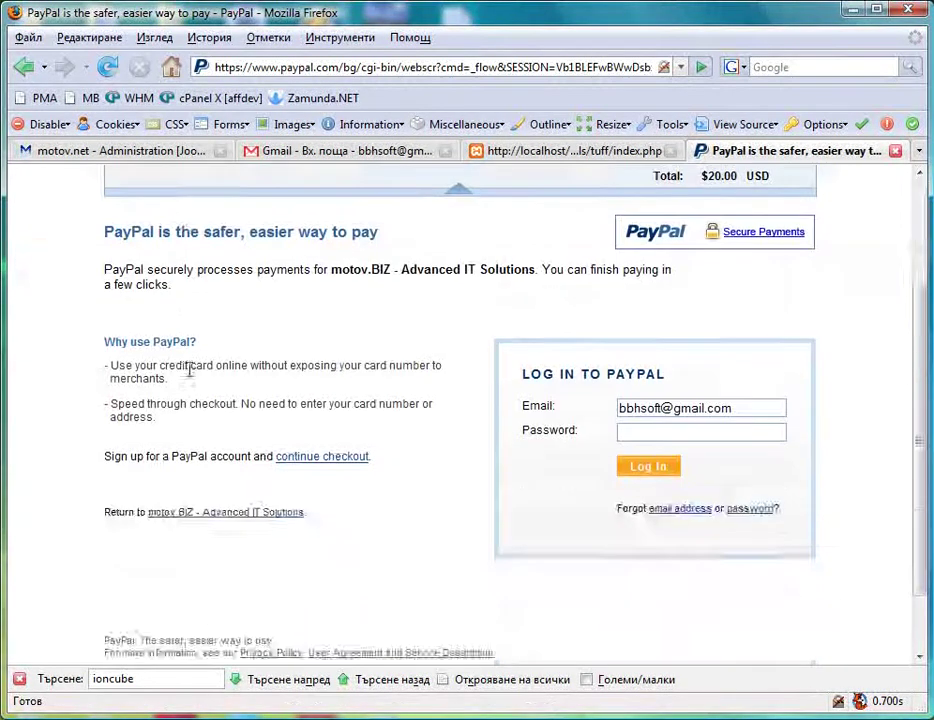
scroll(190, 372, "up", 3)
scroll(193, 378, "down", 2)
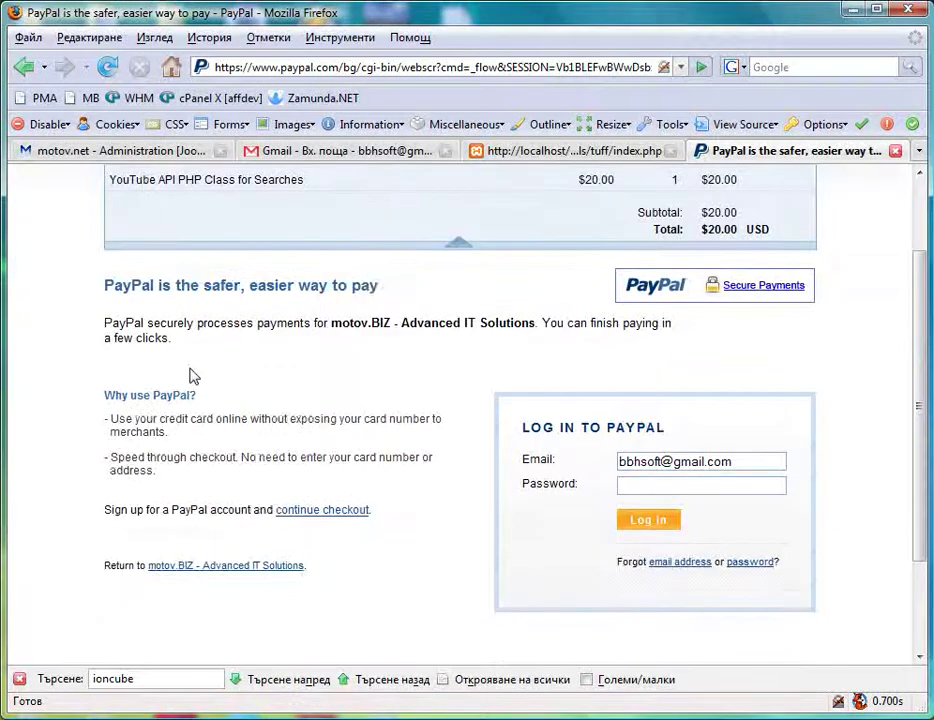
scroll(193, 376, "up", 2)
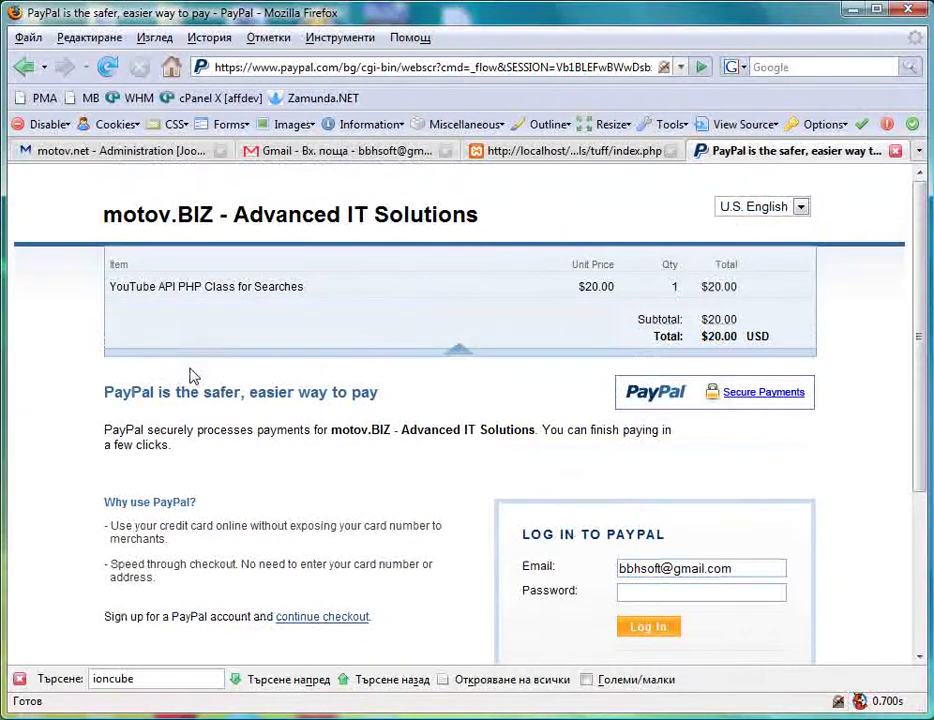
Step: Highlight the YouTube API PHP Class for Searches item name on the checkout page
mouse_move(106, 288)
left_mouse_down()
mouse_move(129, 280)
mouse_move(314, 302)
mouse_move(313, 294)
mouse_move(234, 286)
mouse_move(113, 287)
left_mouse_up()
double_click(130, 288)
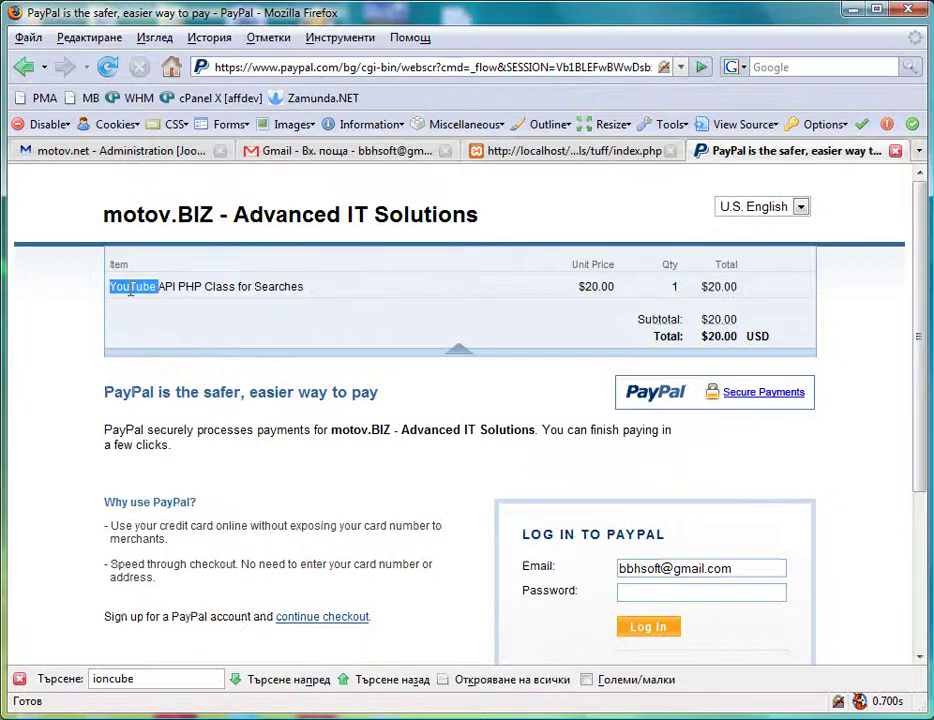
triple_click(130, 288)
left_click(313, 294)
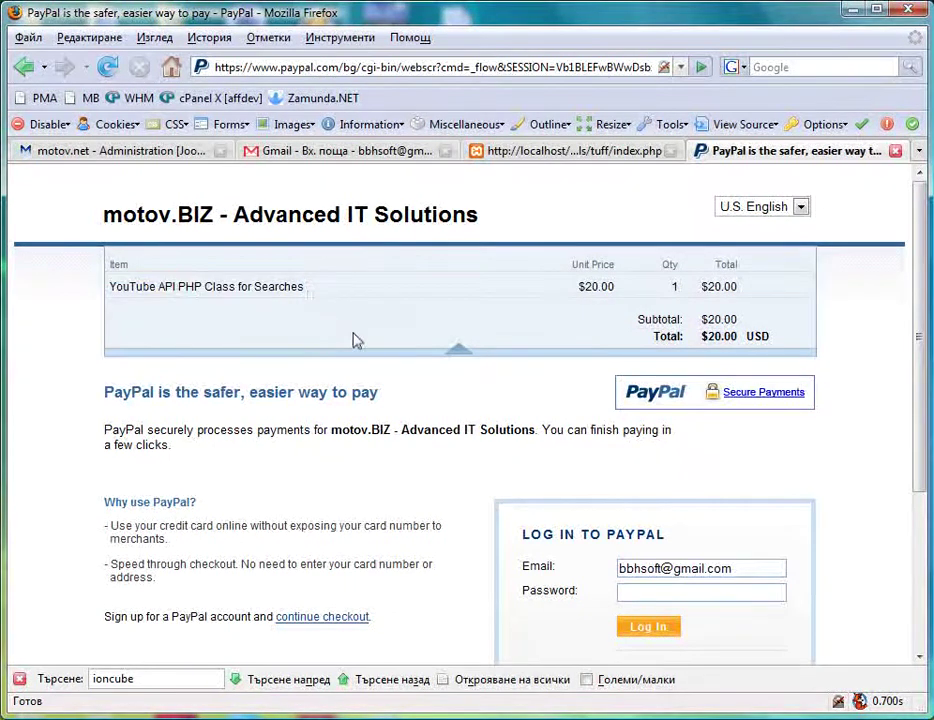
scroll(355, 342, "down", 3)
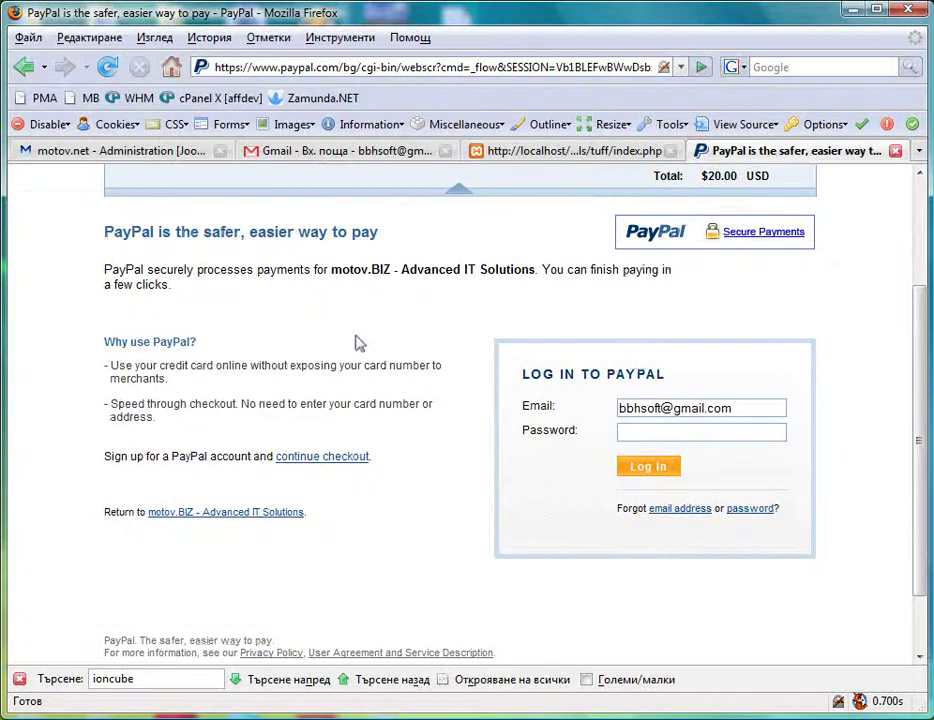
Step: Highlight the item row's $20.00 price, quantity 1 and total, then return to the Joomla tab
scroll(357, 343, "up", 3)
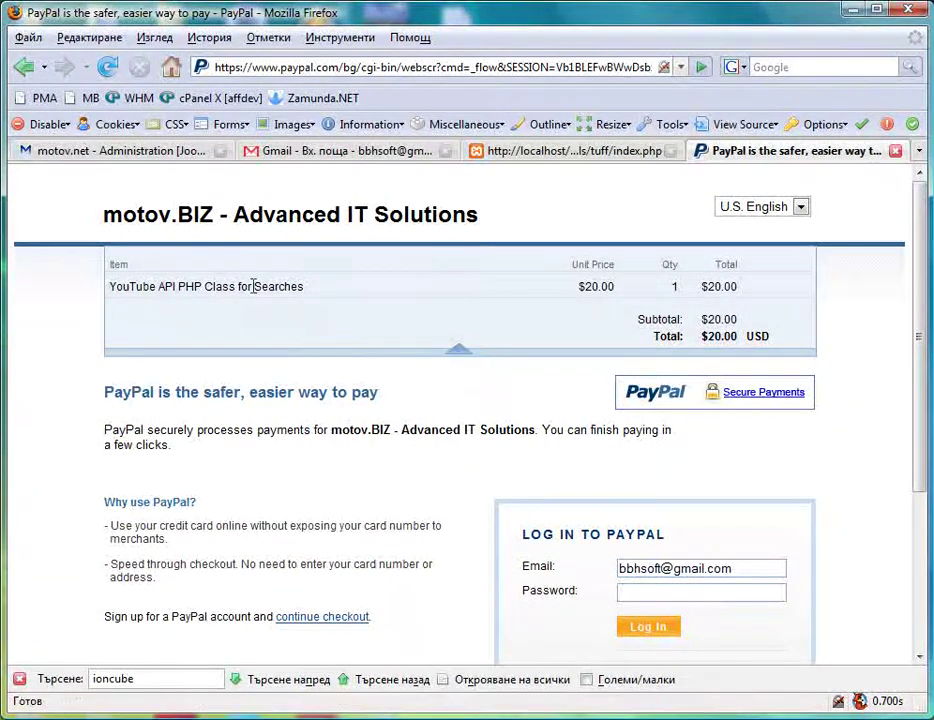
left_click_drag(114, 285, 766, 300)
left_click(770, 299)
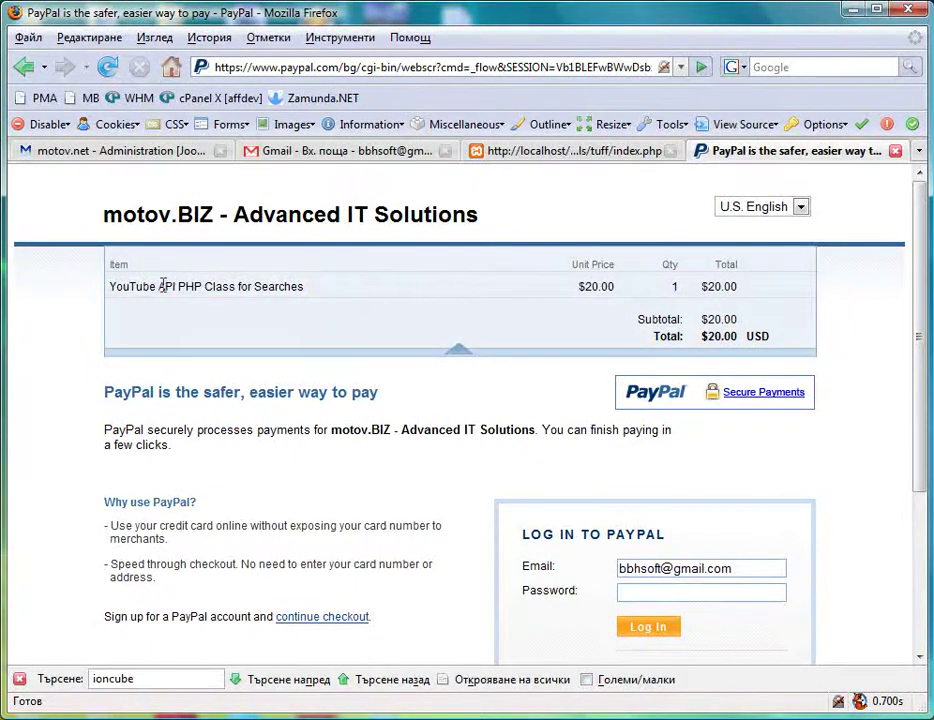
left_click_drag(108, 286, 708, 309)
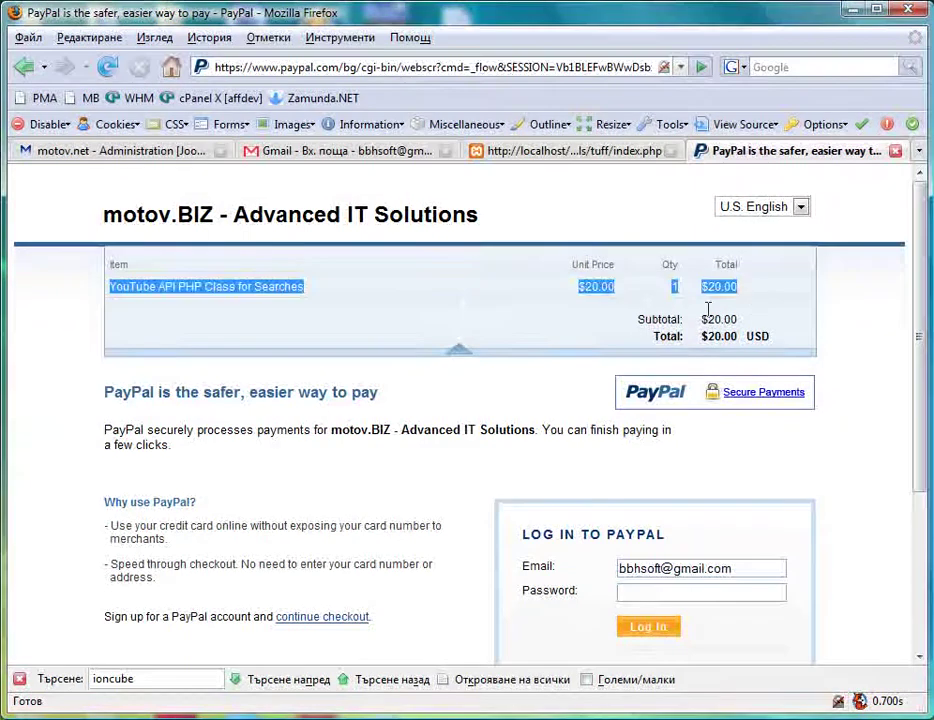
left_click(333, 292)
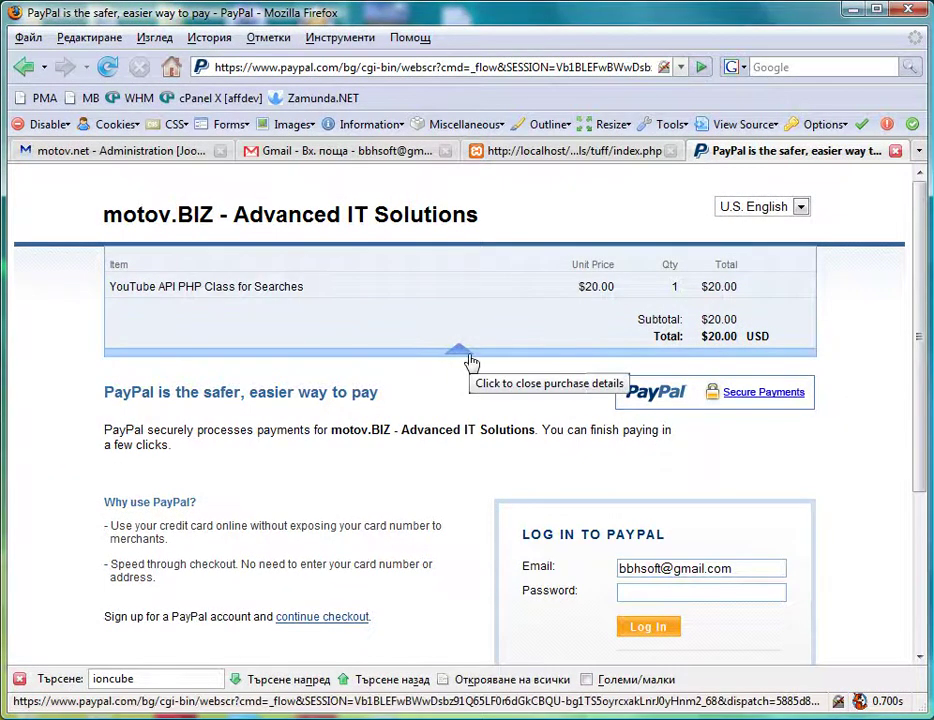
left_click(155, 150)
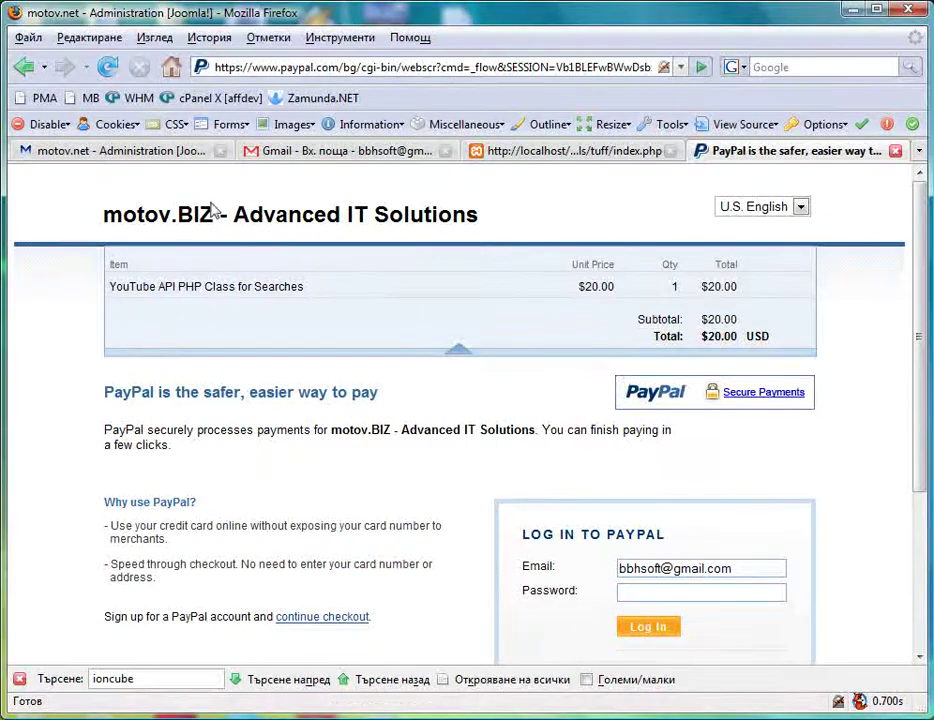